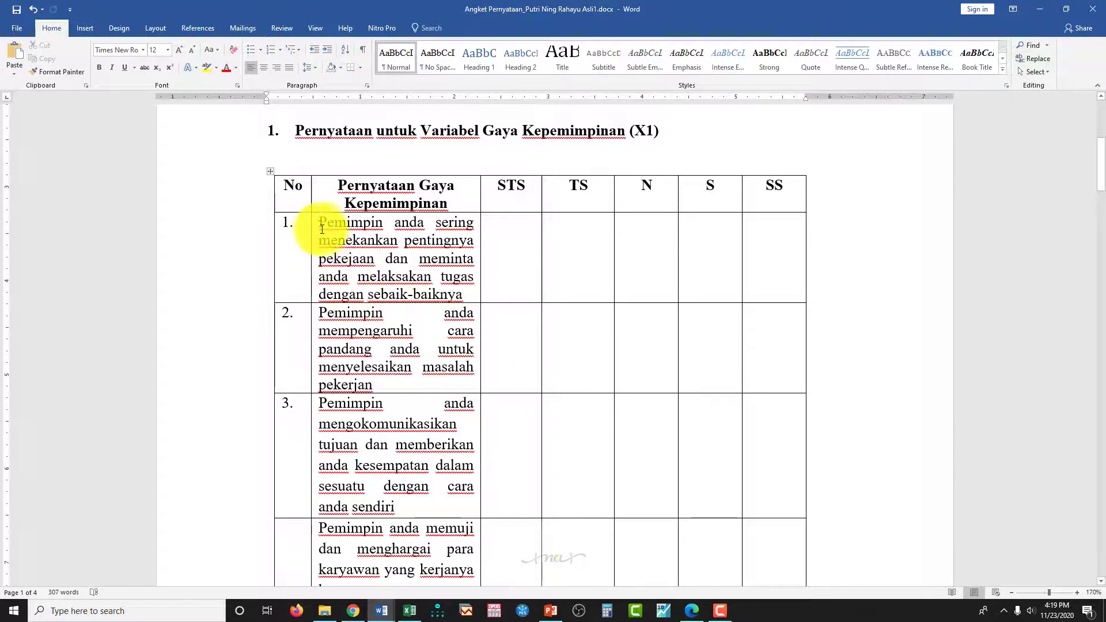
Slightly widen the Pernyataan Gaya Kepemimpinan column of the X1 table
{"action": "left_click_drag", "start_coordinate": [295, 228], "coordinate": [469, 296]}
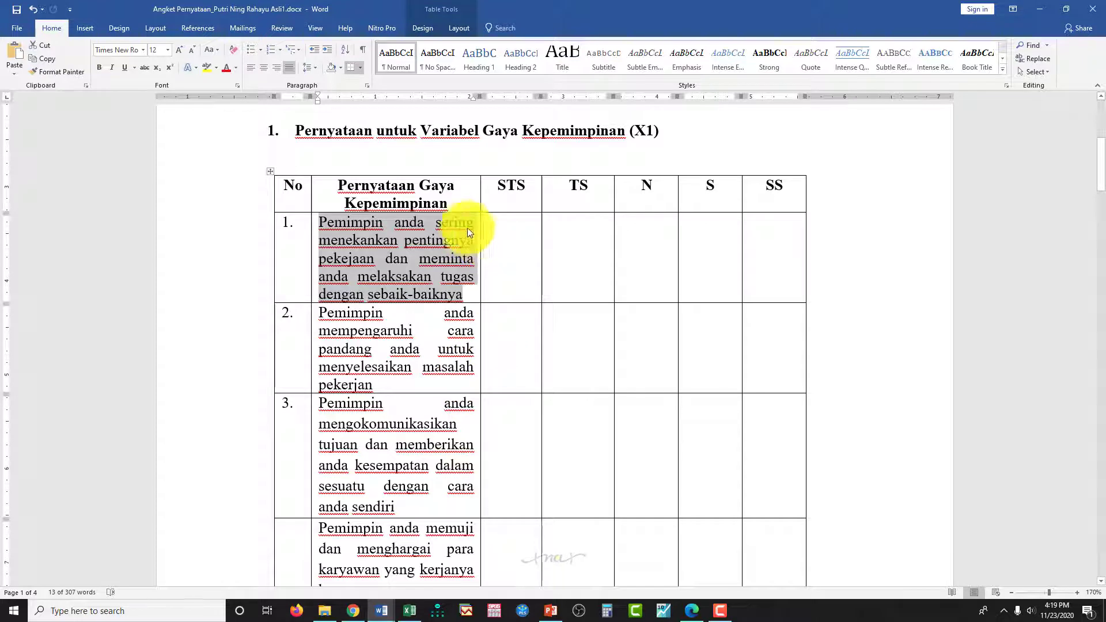
{"action": "left_click_drag", "start_coordinate": [479, 193], "coordinate": [500, 193]}
{"action": "left_click_drag", "start_coordinate": [574, 206], "coordinate": [489, 201]}
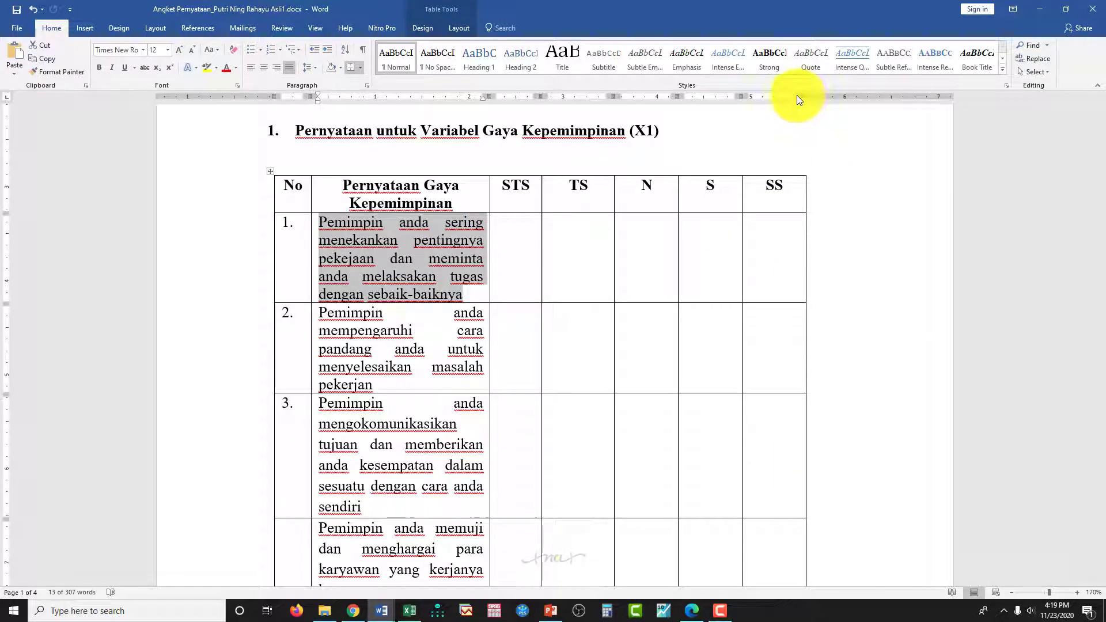
Widen the page's text area by moving the right margin out to about 6.5 inches on the ruler
{"action": "left_click", "coordinate": [802, 122]}
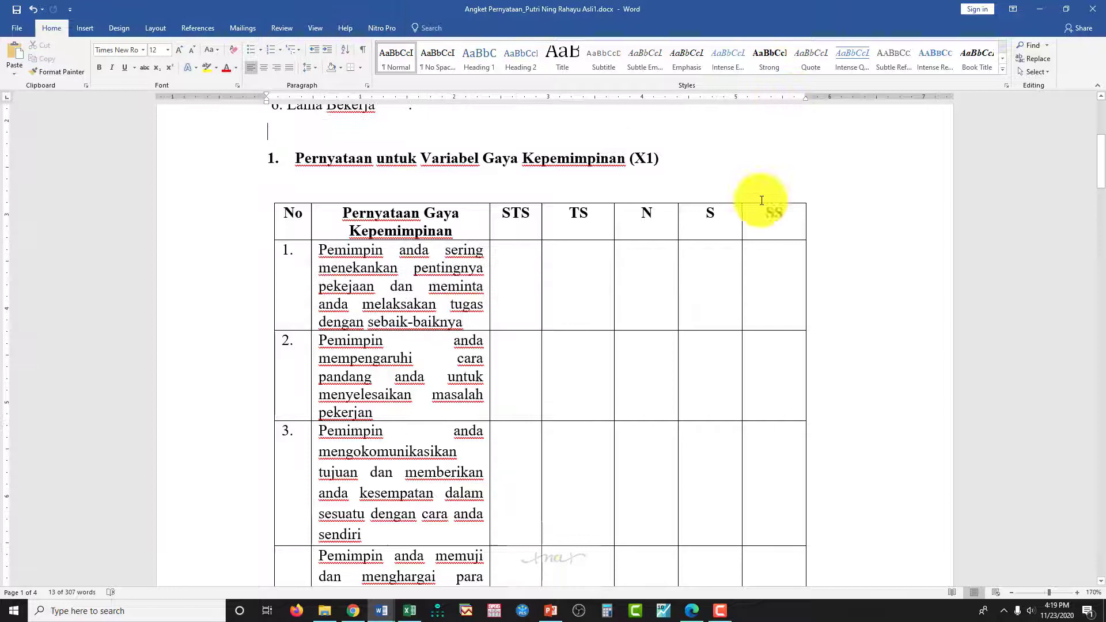
{"action": "scroll", "coordinate": [766, 219], "scroll_direction": "up", "scroll_amount": 2}
{"action": "mouse_move", "coordinate": [804, 98]}
{"action": "left_mouse_down"}
{"action": "mouse_move", "coordinate": [896, 115]}
{"action": "mouse_move", "coordinate": [885, 112]}
{"action": "left_mouse_up"}
{"action": "scroll", "coordinate": [807, 340], "scroll_direction": "down", "scroll_amount": 1}
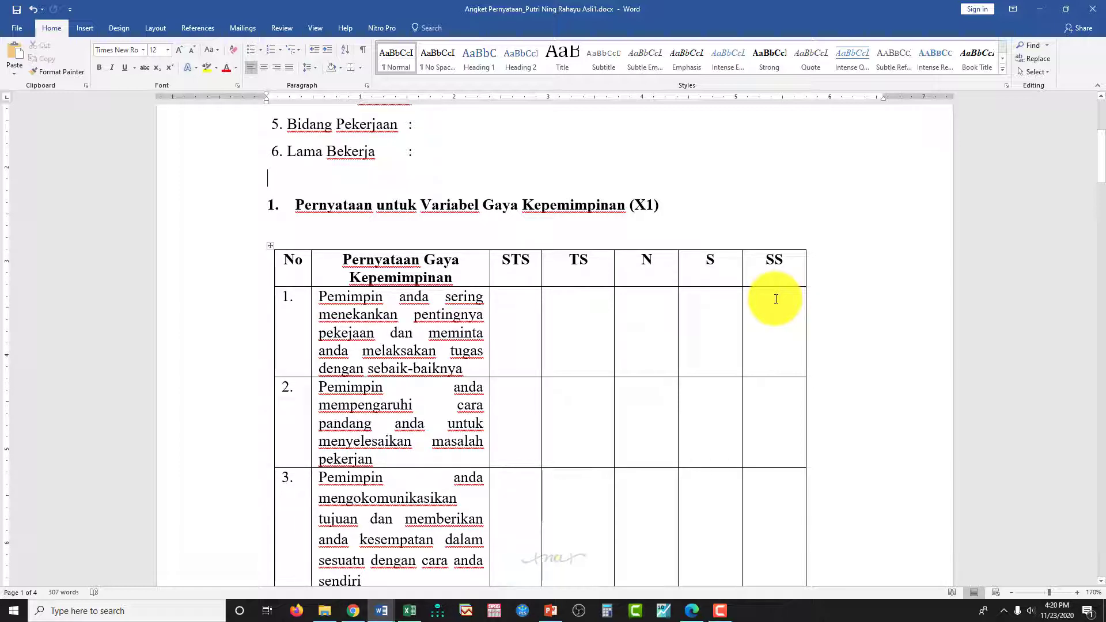
Extend the X1 table to the new right margin and narrow its STS to SS columns, giving the statement column the freed width
{"action": "left_click_drag", "start_coordinate": [806, 267], "coordinate": [884, 266]}
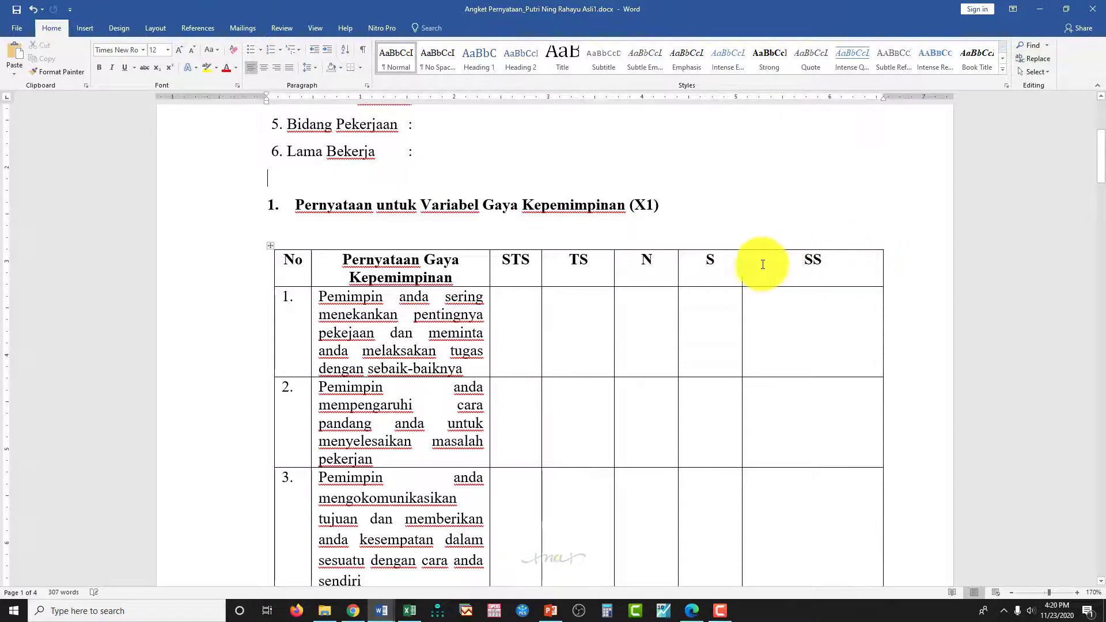
{"action": "left_click_drag", "start_coordinate": [741, 265], "coordinate": [835, 269]}
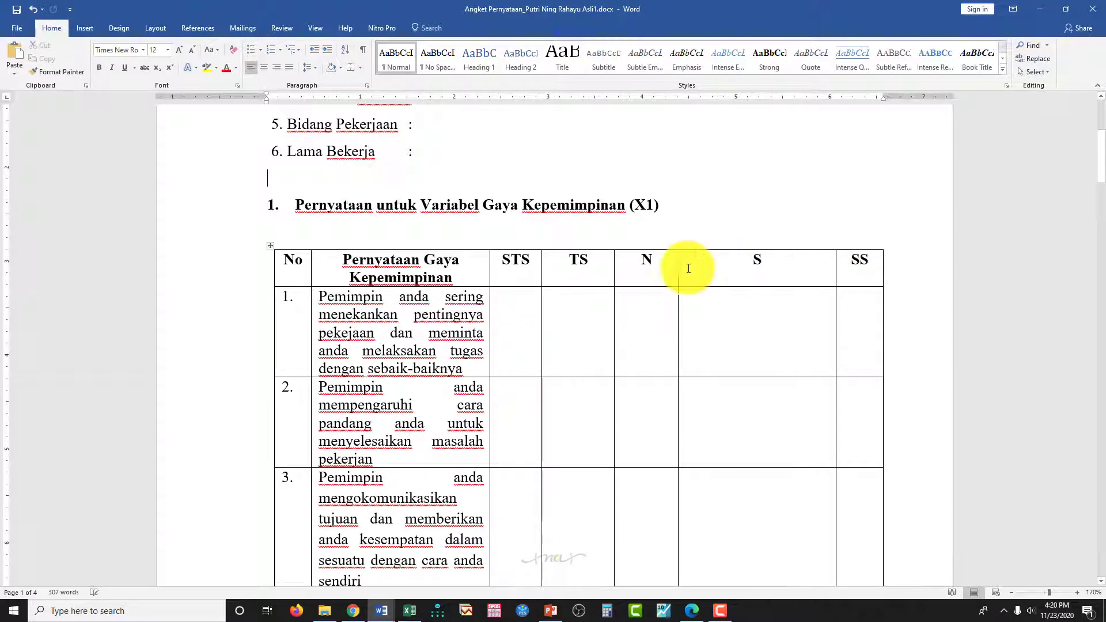
{"action": "left_click_drag", "start_coordinate": [704, 269], "coordinate": [797, 272]}
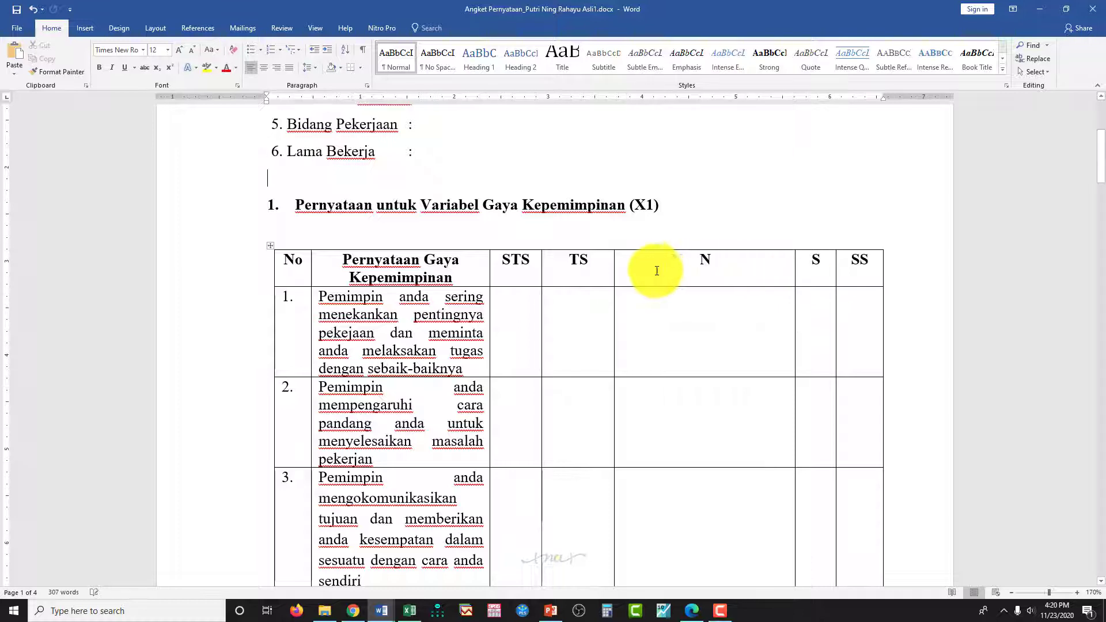
{"action": "left_click_drag", "start_coordinate": [615, 269], "coordinate": [766, 276]}
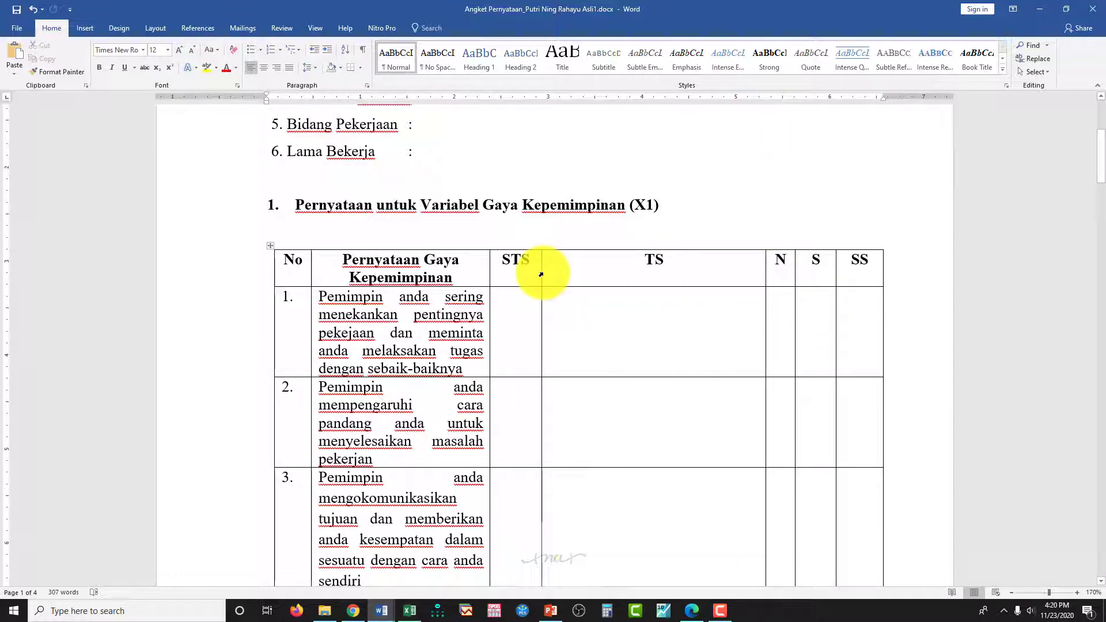
{"action": "left_click_drag", "start_coordinate": [539, 274], "coordinate": [725, 286]}
{"action": "left_click_drag", "start_coordinate": [490, 266], "coordinate": [676, 273]}
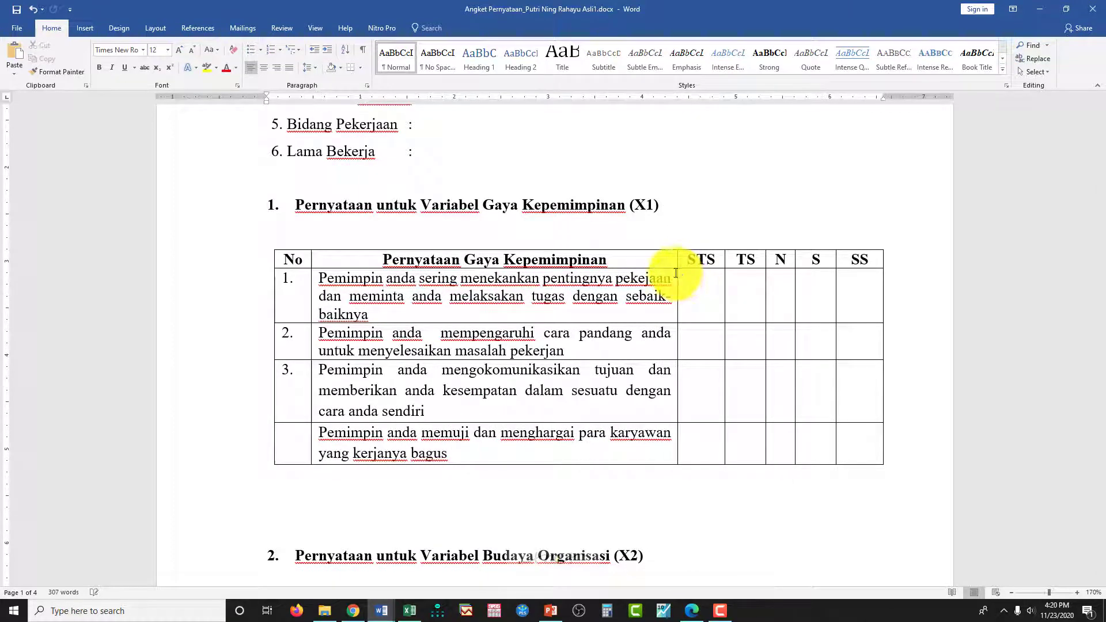
{"action": "left_click_drag", "start_coordinate": [796, 263], "coordinate": [801, 263]}
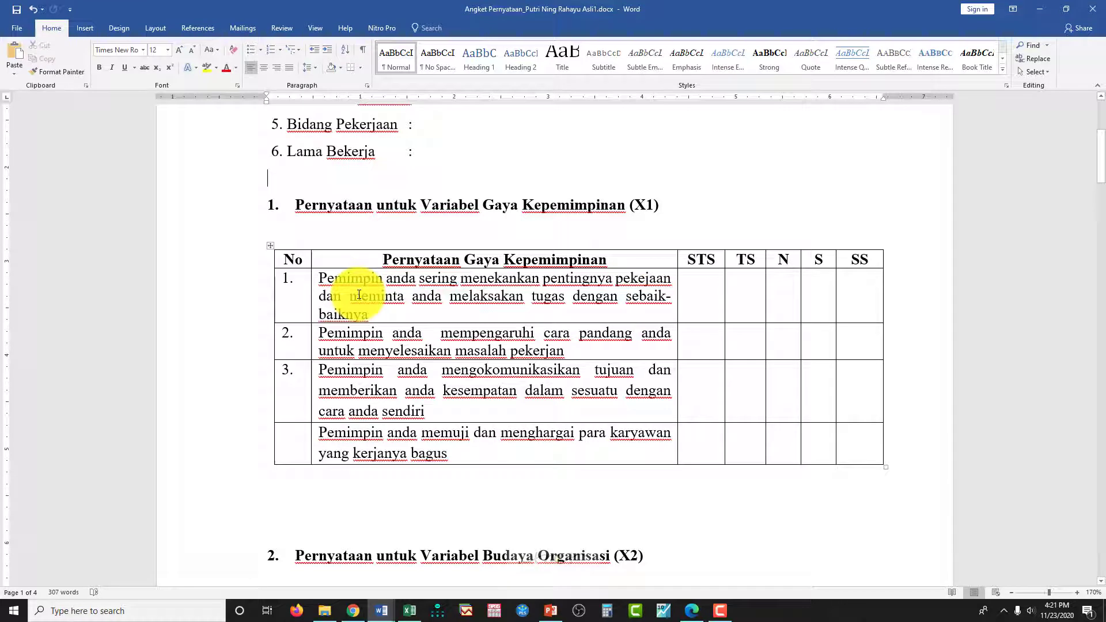
Highlight statement 1 of the X1 table, and its conjunction "dan", to examine whether it asks more than one thing
{"action": "left_click", "coordinate": [316, 281]}
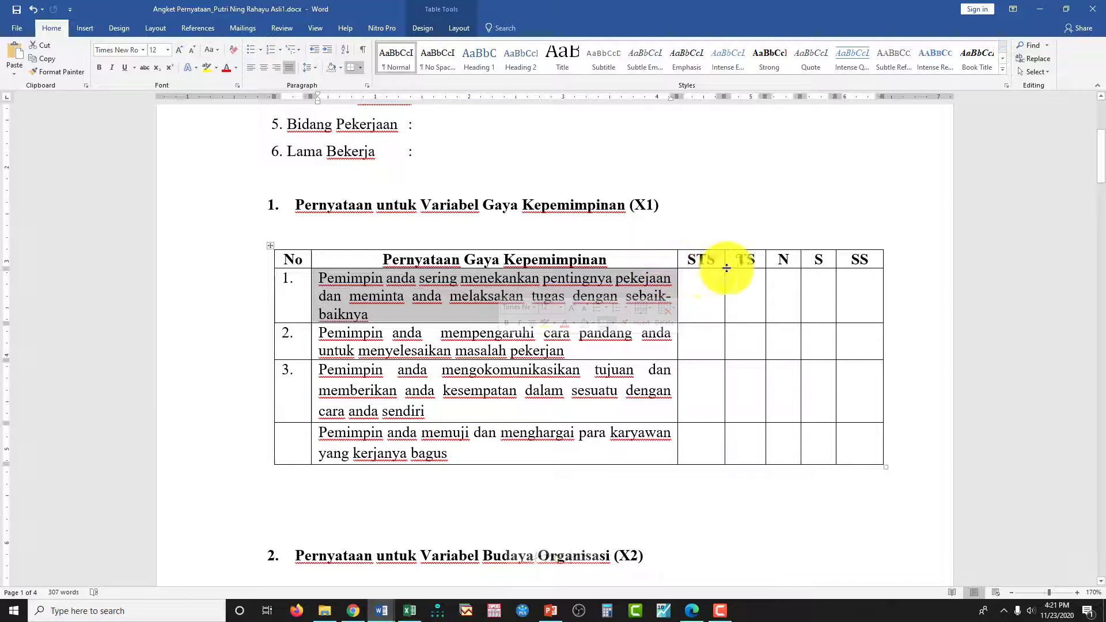
{"action": "left_click", "coordinate": [488, 295]}
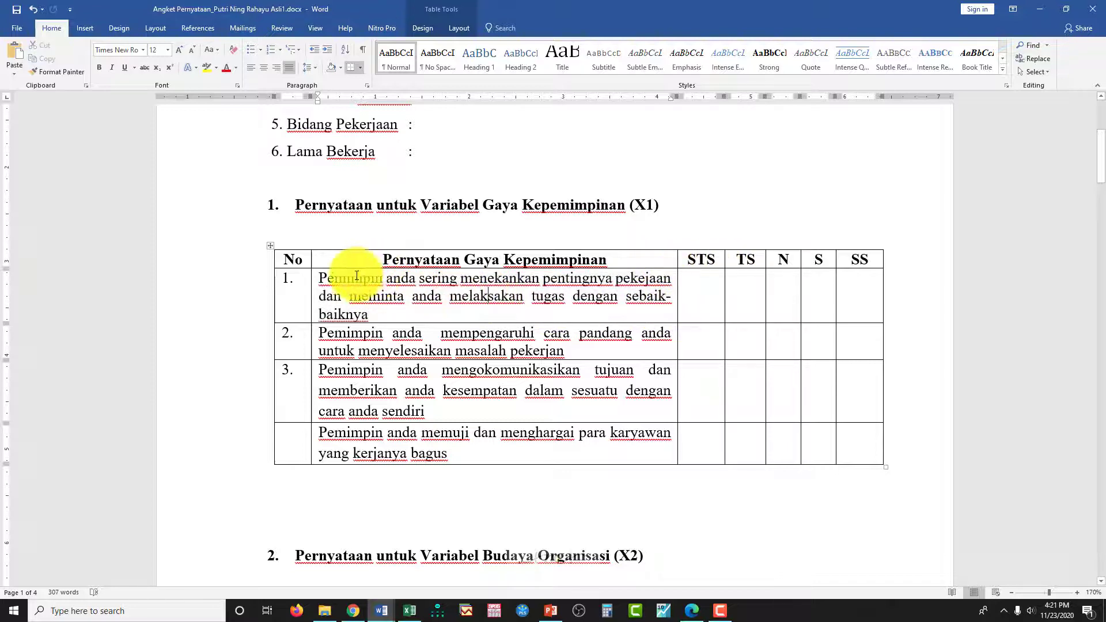
{"action": "left_click", "coordinate": [314, 280]}
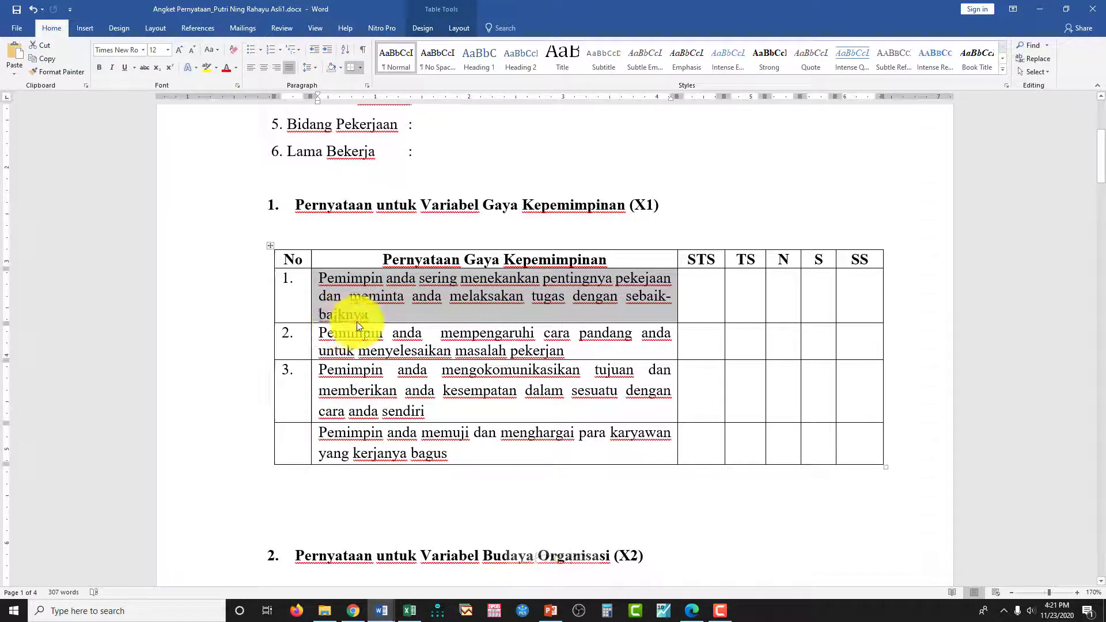
{"action": "left_click", "coordinate": [325, 298]}
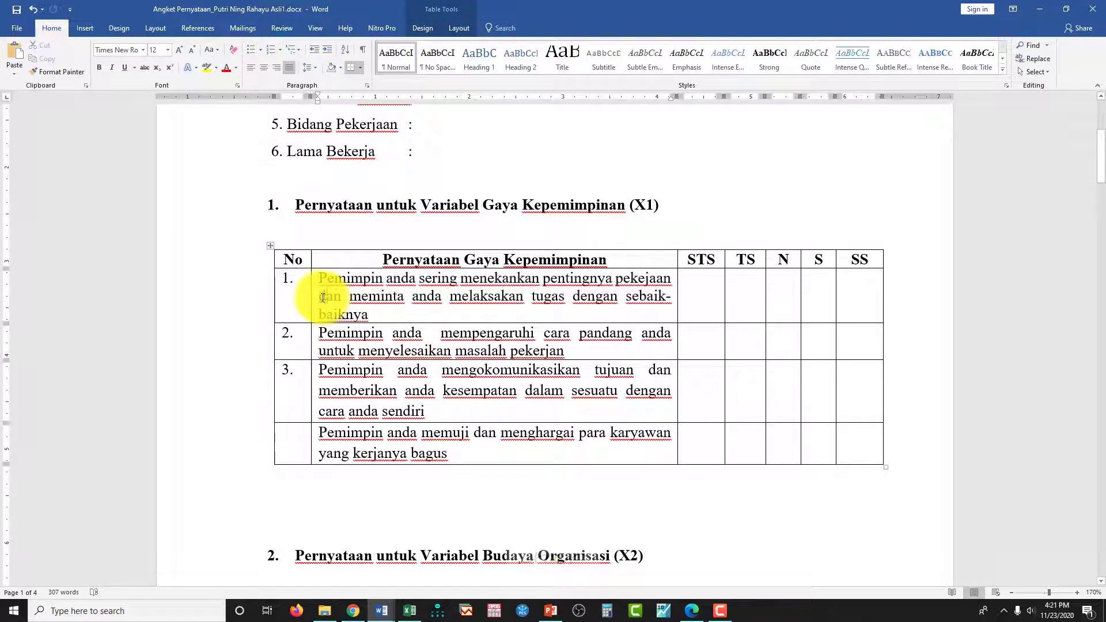
{"action": "double_click", "coordinate": [330, 297]}
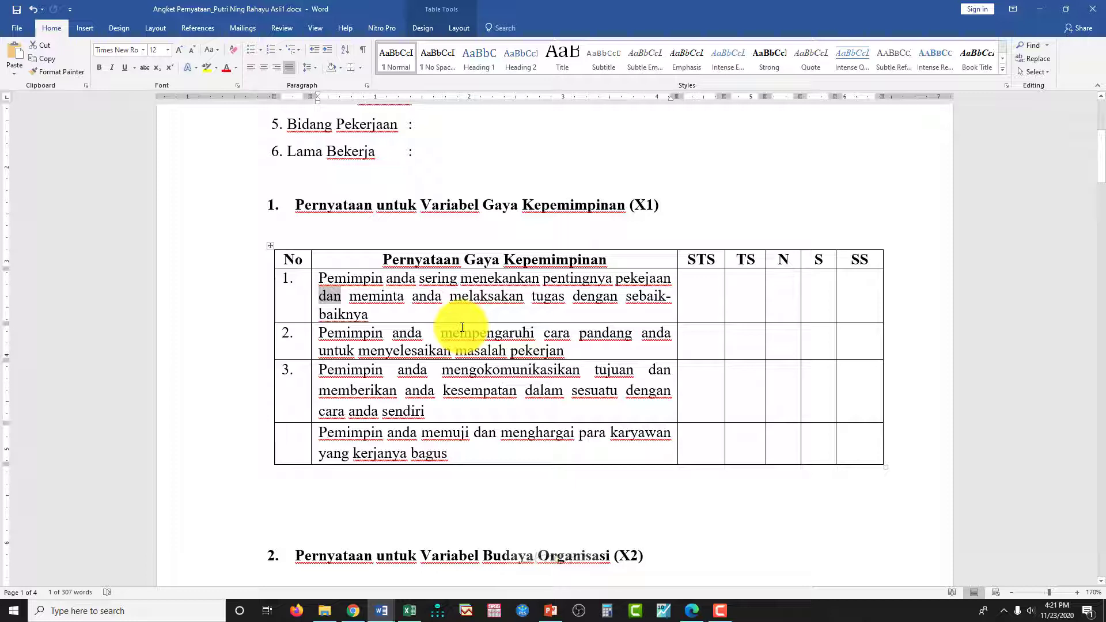
Correct the word "pekejaan" to "pekerjaan" in statement 1 of the X1 table
{"action": "key", "text": "Up"}
{"action": "key", "text": "ctrl+Right"}
{"action": "key", "text": "ctrl+Right"}
{"action": "key", "text": "ctrl+Right"}
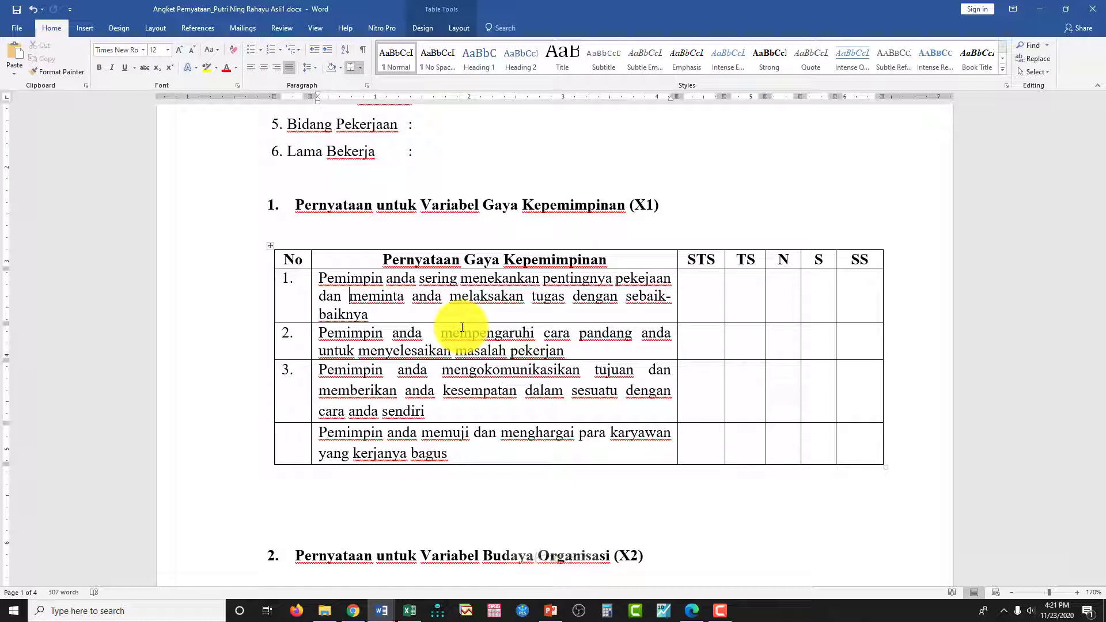
{"action": "key", "text": "ctrl+Right"}
{"action": "key", "text": "Up"}
{"action": "key", "text": "ctrl+Right"}
{"action": "key", "text": "ctrl+Right"}
{"action": "key", "text": "Right"}
{"action": "type", "text": "r"}
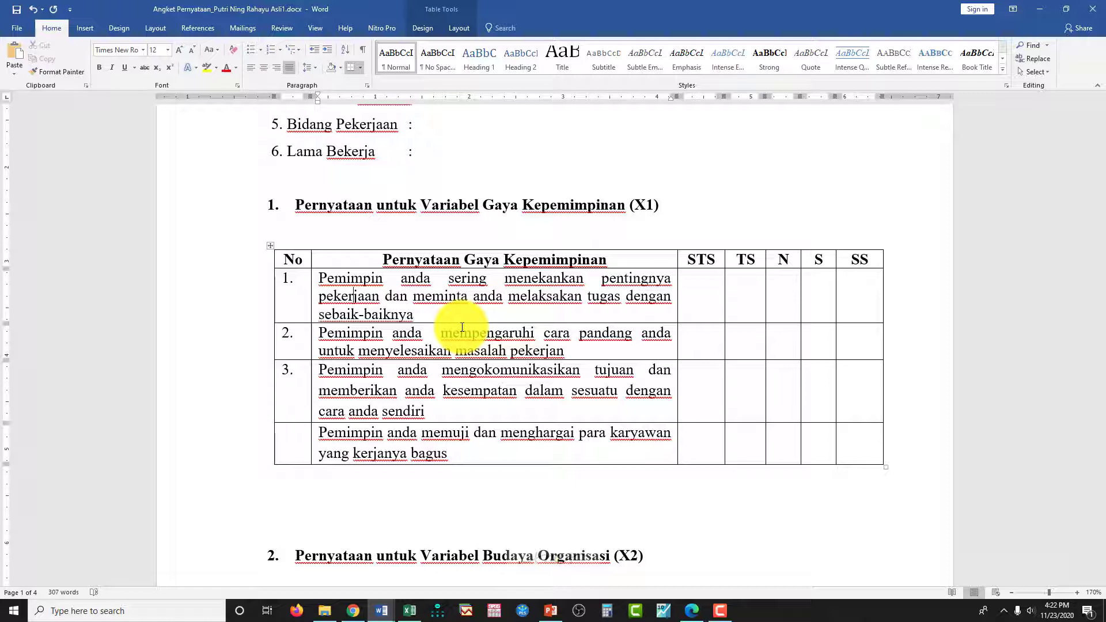
Highlight "dan" in statement 1 and the clause before it to examine the two joined parts
{"action": "key", "text": "ctrl+Right"}
{"action": "key", "text": "ctrl+Right"}
{"action": "key", "text": "shift+Right"}
{"action": "key", "text": "shift+Right"}
{"action": "key", "text": "shift+Right"}
{"action": "key", "text": "shift+Right"}
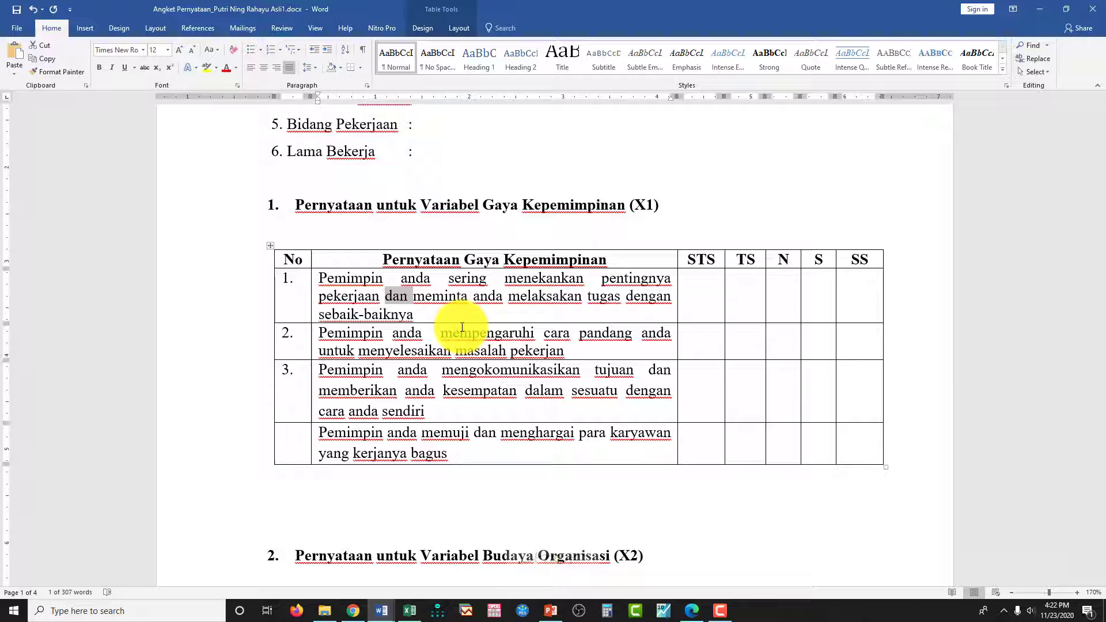
{"action": "key", "text": "shift+Left"}
{"action": "key", "text": "shift+Left"}
{"action": "key", "text": "shift+Left"}
{"action": "key", "text": "shift+Left"}
{"action": "key", "text": "shift+Up"}
{"action": "key", "text": "shift+Home"}
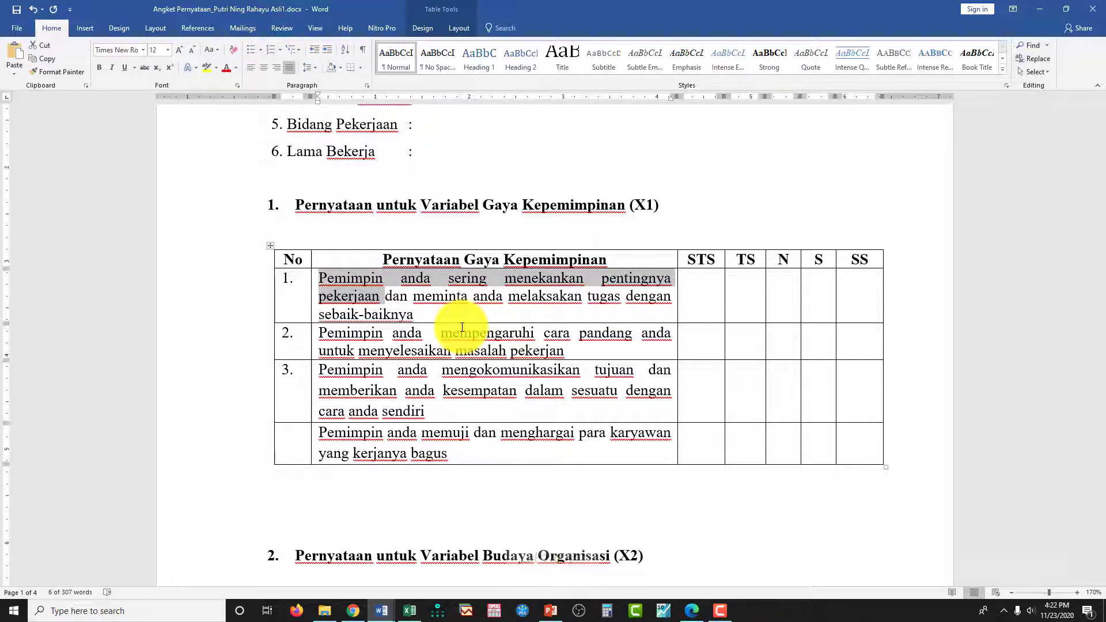
{"action": "key", "text": "ctrl+Right"}
{"action": "key", "text": "ctrl+Right"}
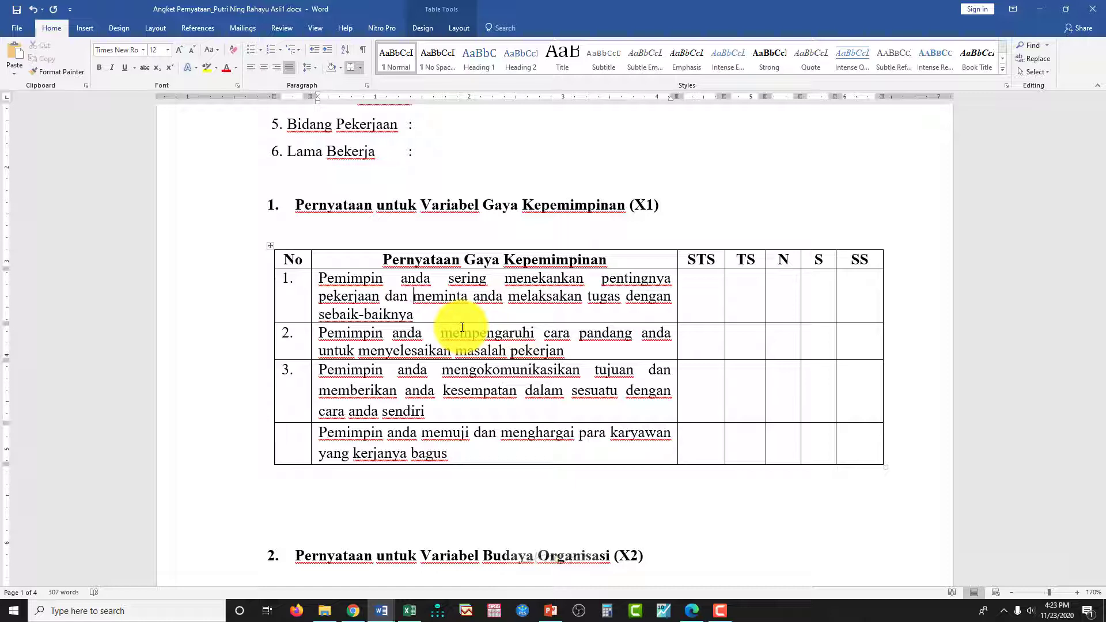
Enter the number "4." in the unnumbered last row of the X1 table
{"action": "key", "text": "Down"}
{"action": "key", "text": "Down"}
{"action": "key", "text": "Down"}
{"action": "key", "text": "Down"}
{"action": "key", "text": "Down"}
{"action": "key", "text": "ctrl+Left"}
{"action": "key", "text": "ctrl+Left"}
{"action": "key", "text": "ctrl+Left"}
{"action": "type", "text": "4."}
Highlight statement 3 of the X1 table and its conjunction "dan" to examine its compound wording
{"action": "key", "text": "Up"}
{"action": "key", "text": "Up"}
{"action": "key", "text": "Down"}
{"action": "key", "text": "Right"}
{"action": "key", "text": "shift+Down"}
{"action": "key", "text": "shift+Down"}
{"action": "key", "text": "shift+Down"}
{"action": "key", "text": "shift+Up"}
{"action": "key", "text": "ctrl+shift+Right"}
{"action": "key", "text": "ctrl+shift+Right"}
{"action": "key", "text": "ctrl+shift+Right"}
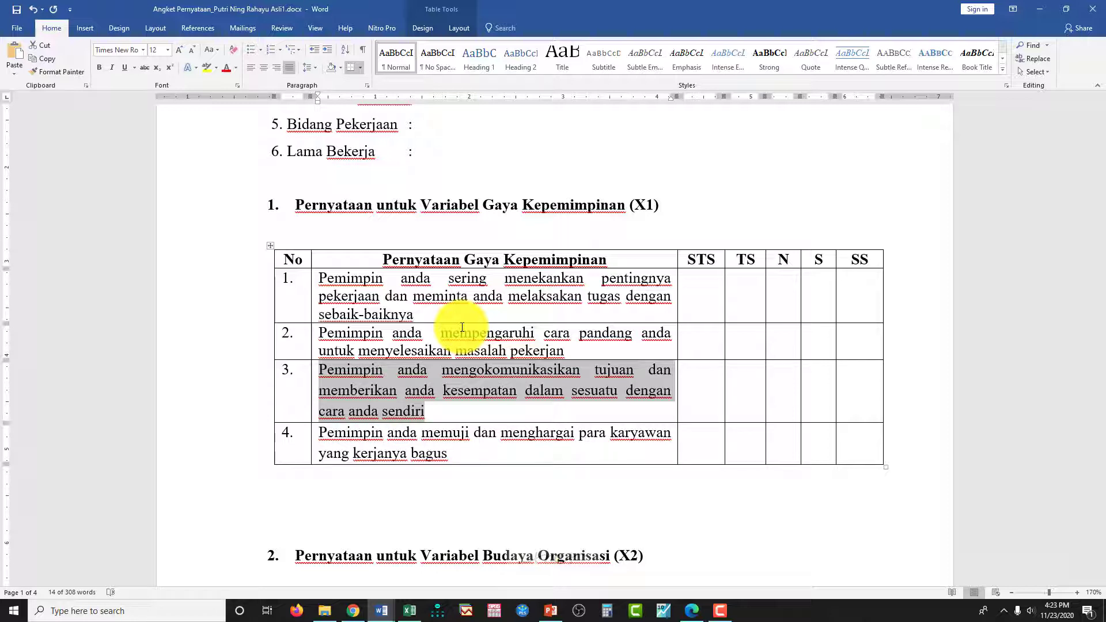
{"action": "key", "text": "Left"}
{"action": "key", "text": "ctrl+Right"}
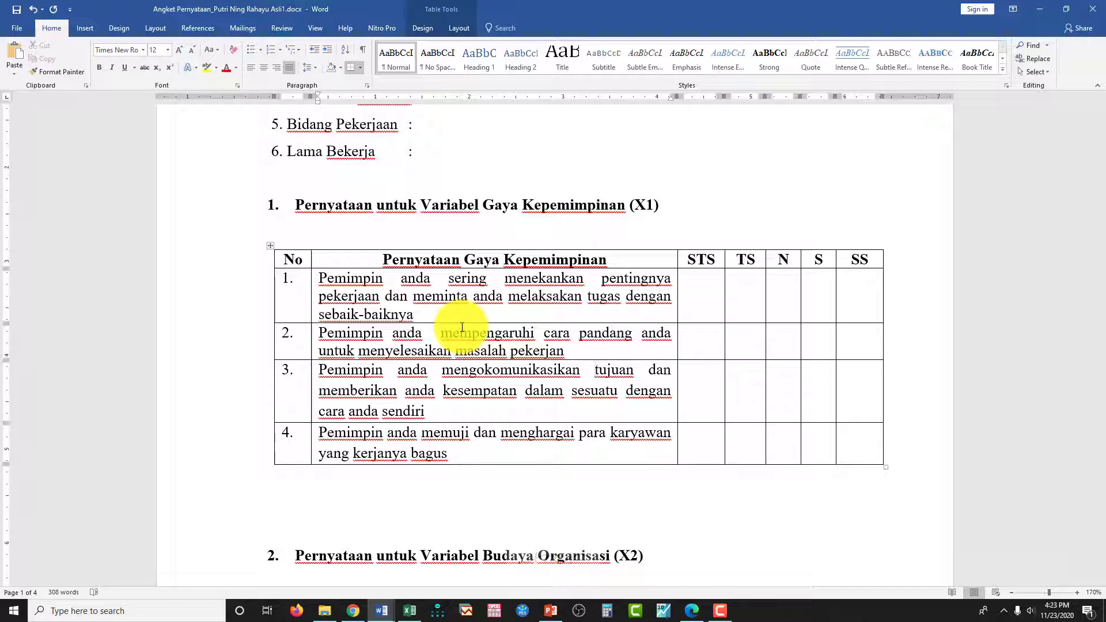
{"action": "key", "text": "ctrl+Right"}
{"action": "key", "text": "ctrl+shift+Right"}
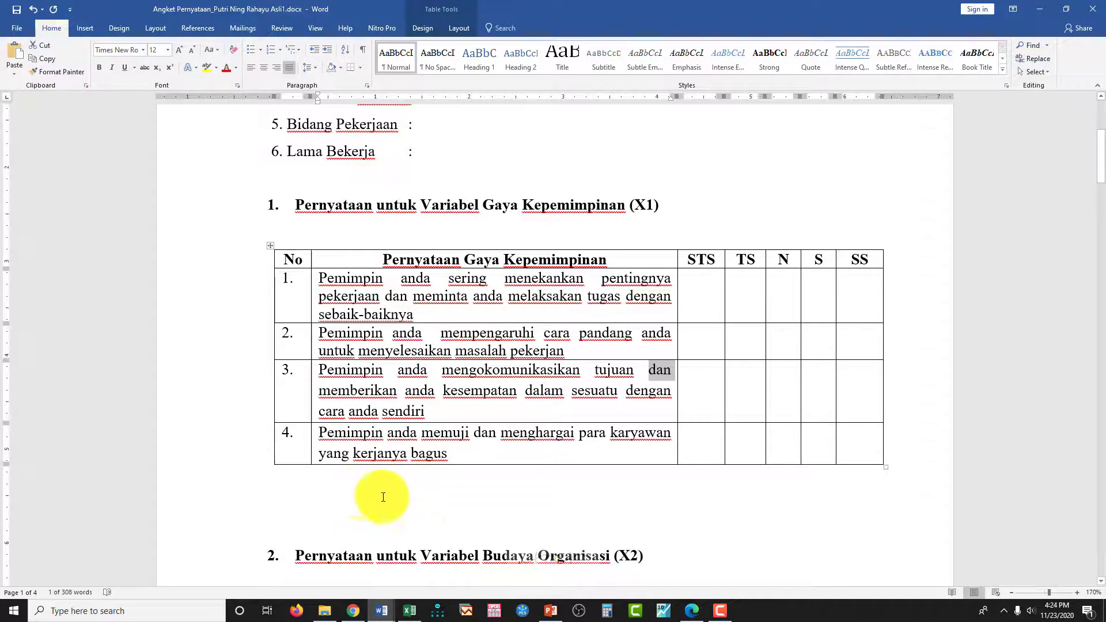
{"action": "left_click", "coordinate": [440, 479]}
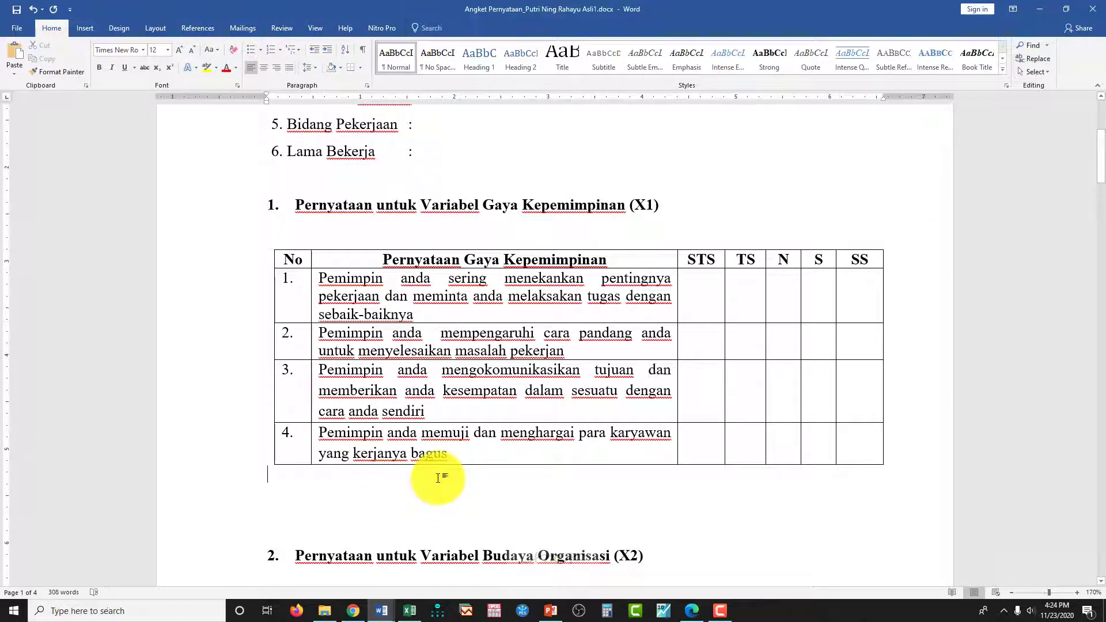
Review the remaining statement tables, from Budaya Organisasi (X2) through Kepuasan Kerja (Z) to the end of the document
{"action": "scroll", "coordinate": [420, 464], "scroll_direction": "down", "scroll_amount": 5}
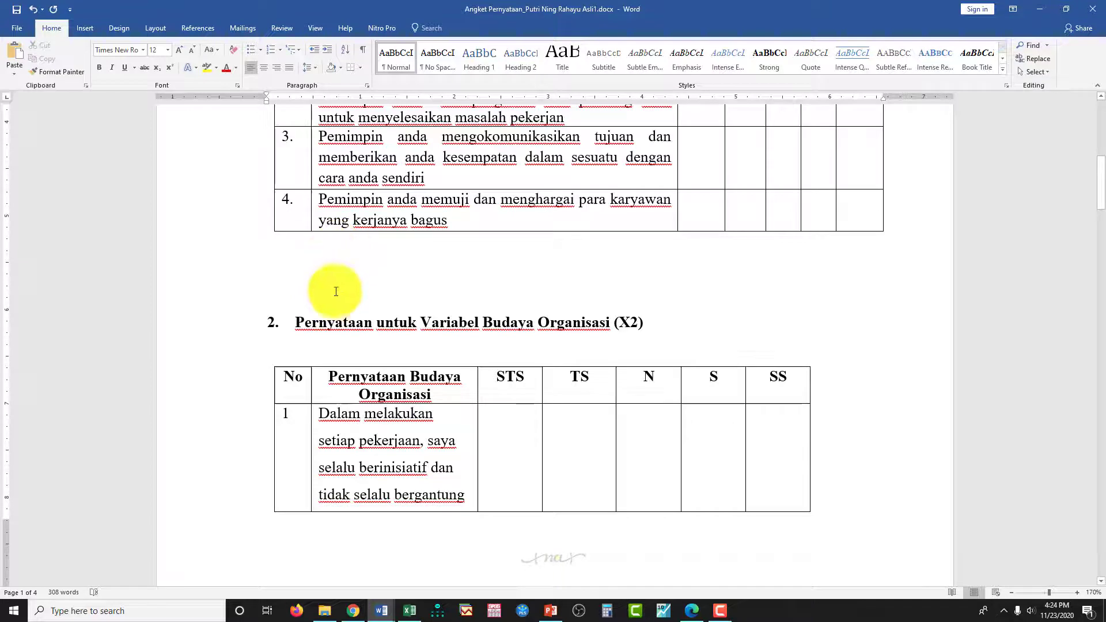
{"action": "scroll", "coordinate": [354, 358], "scroll_direction": "down", "scroll_amount": 2}
{"action": "scroll", "coordinate": [353, 358], "scroll_direction": "down", "scroll_amount": 8}
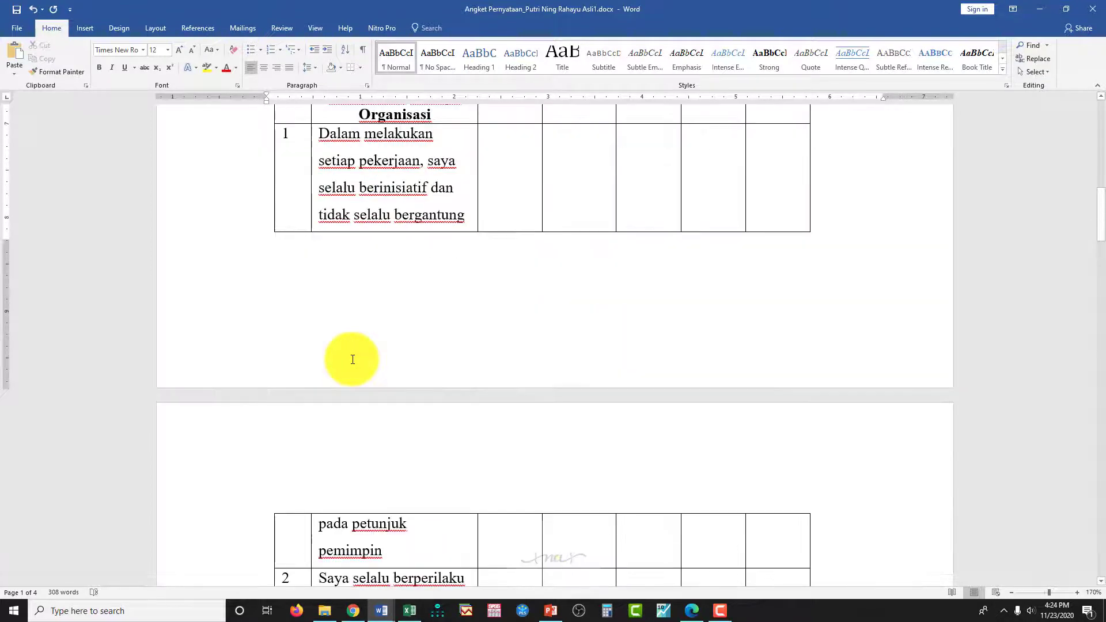
{"action": "scroll", "coordinate": [368, 472], "scroll_direction": "down", "scroll_amount": 4}
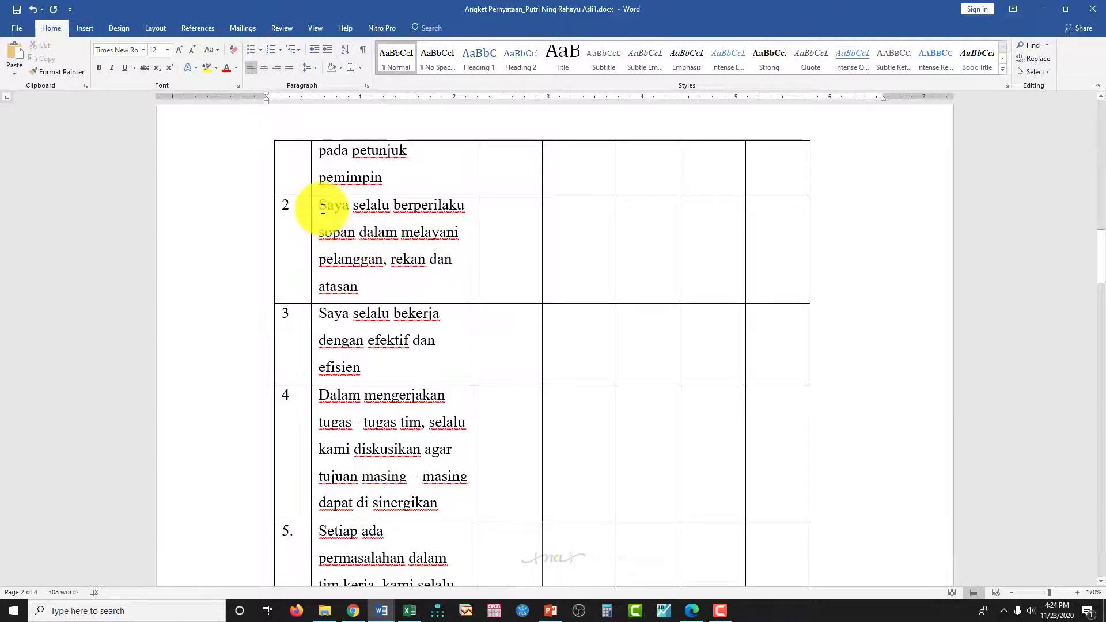
{"action": "scroll", "coordinate": [422, 341], "scroll_direction": "down", "scroll_amount": 7}
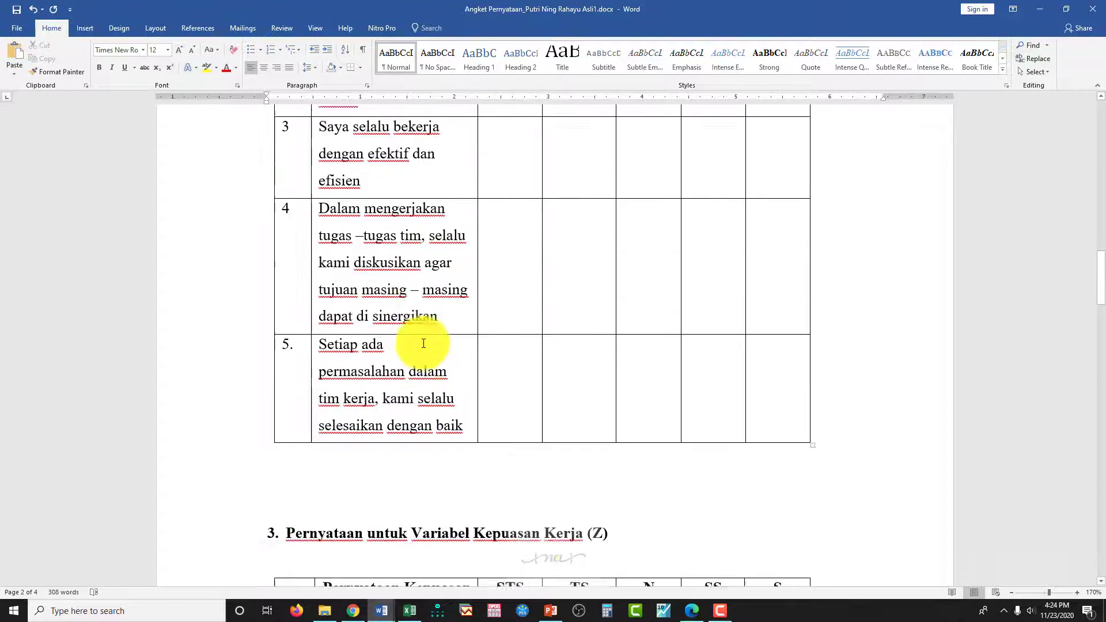
{"action": "scroll", "coordinate": [423, 341], "scroll_direction": "down", "scroll_amount": 8}
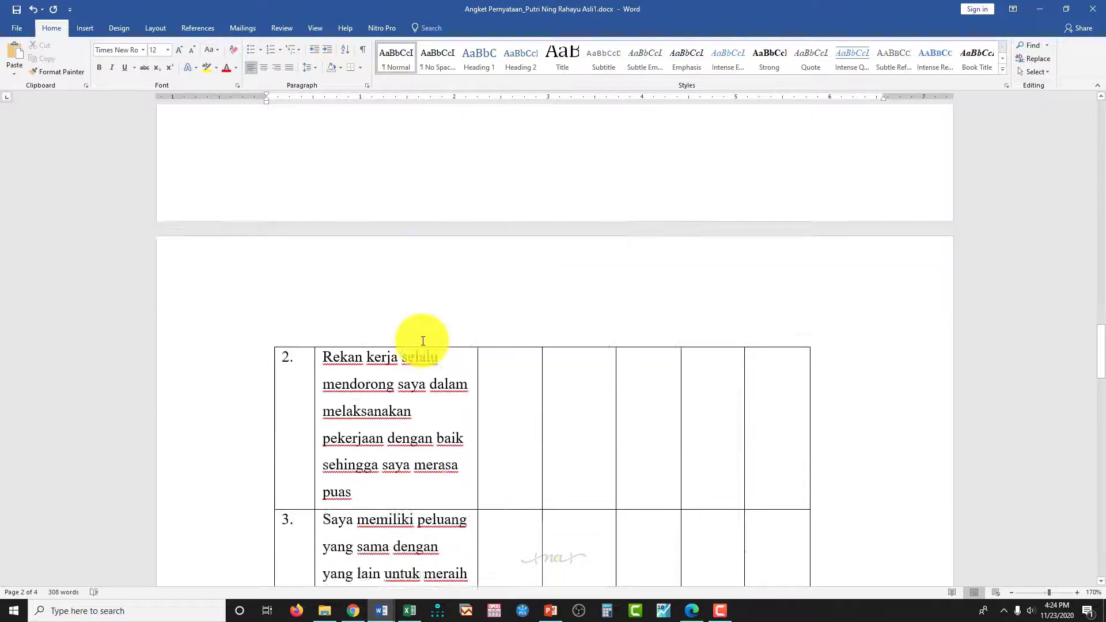
{"action": "scroll", "coordinate": [422, 342], "scroll_direction": "down", "scroll_amount": 10}
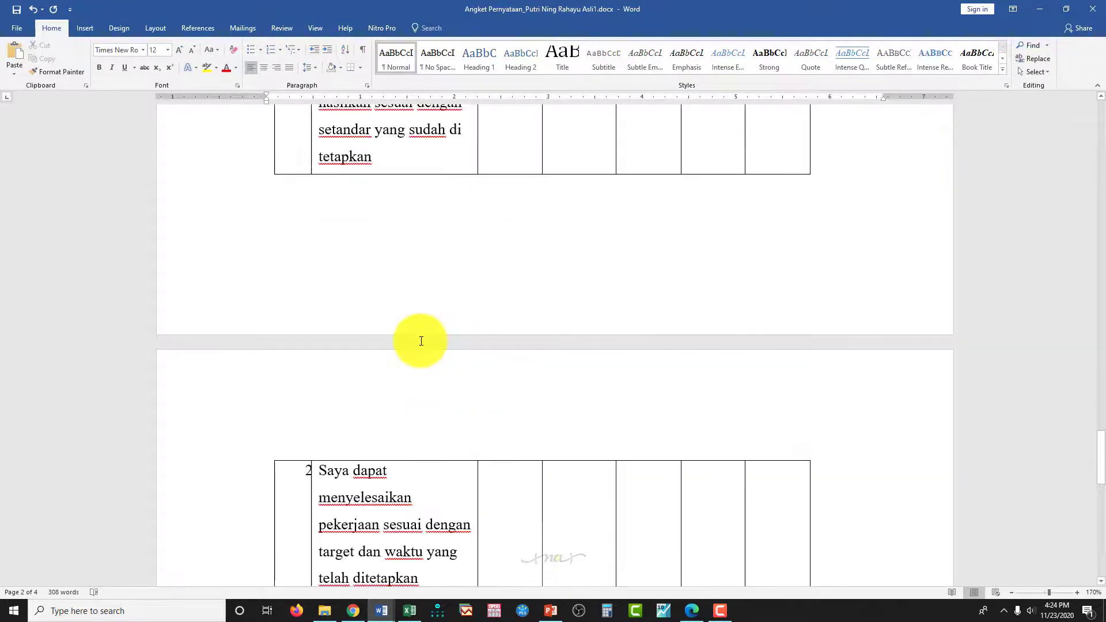
{"action": "scroll", "coordinate": [420, 339], "scroll_direction": "down", "scroll_amount": 3}
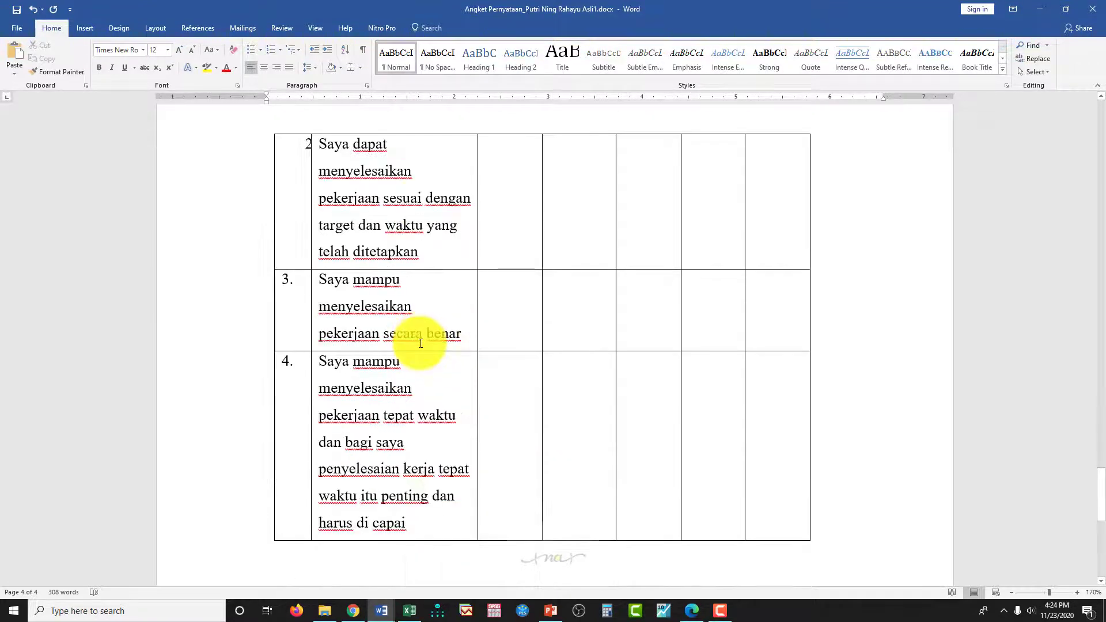
{"action": "scroll", "coordinate": [412, 332], "scroll_direction": "up", "scroll_amount": 2}
{"action": "scroll", "coordinate": [404, 317], "scroll_direction": "down", "scroll_amount": 5}
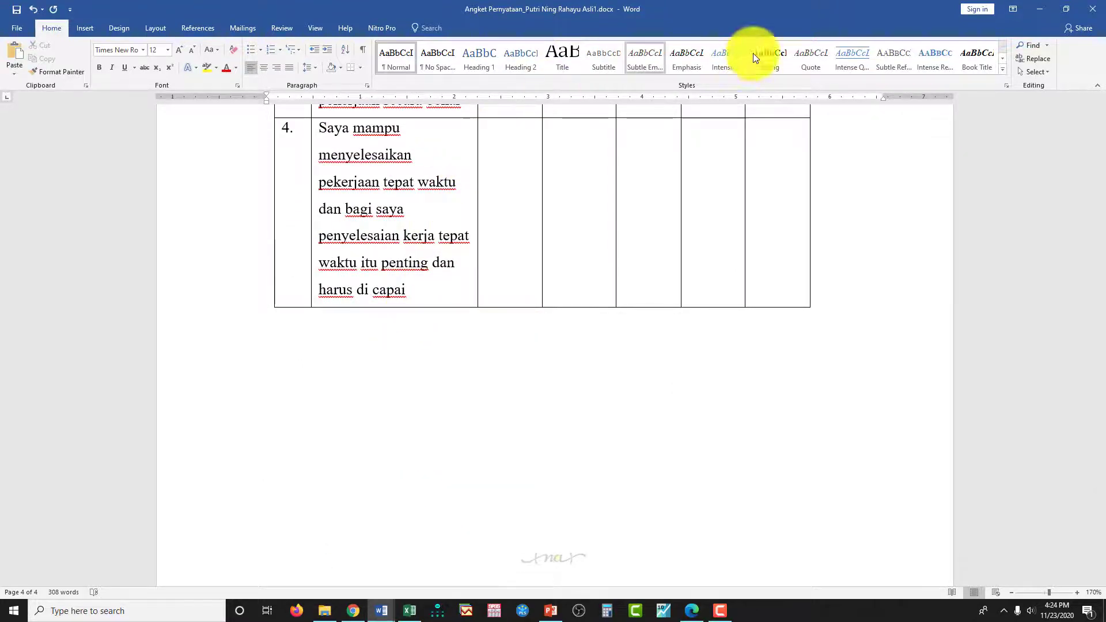
Switch to the "Perbaikan 1" version of the questionnaire and view its title and introductory letter
{"action": "mouse_move", "coordinate": [383, 615]}
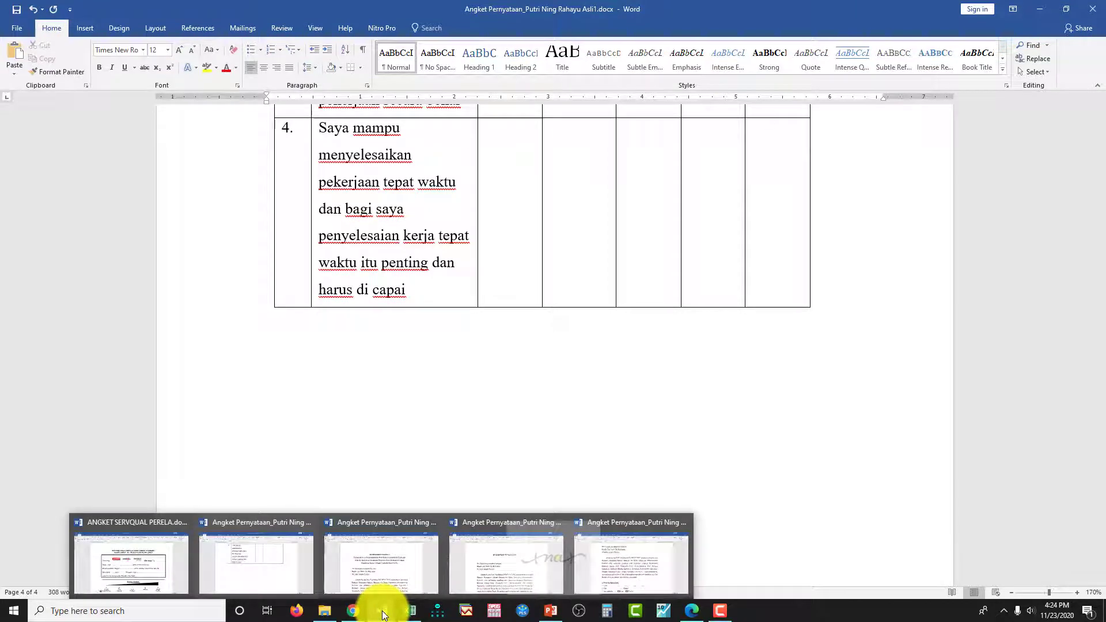
{"action": "left_click", "coordinate": [375, 573]}
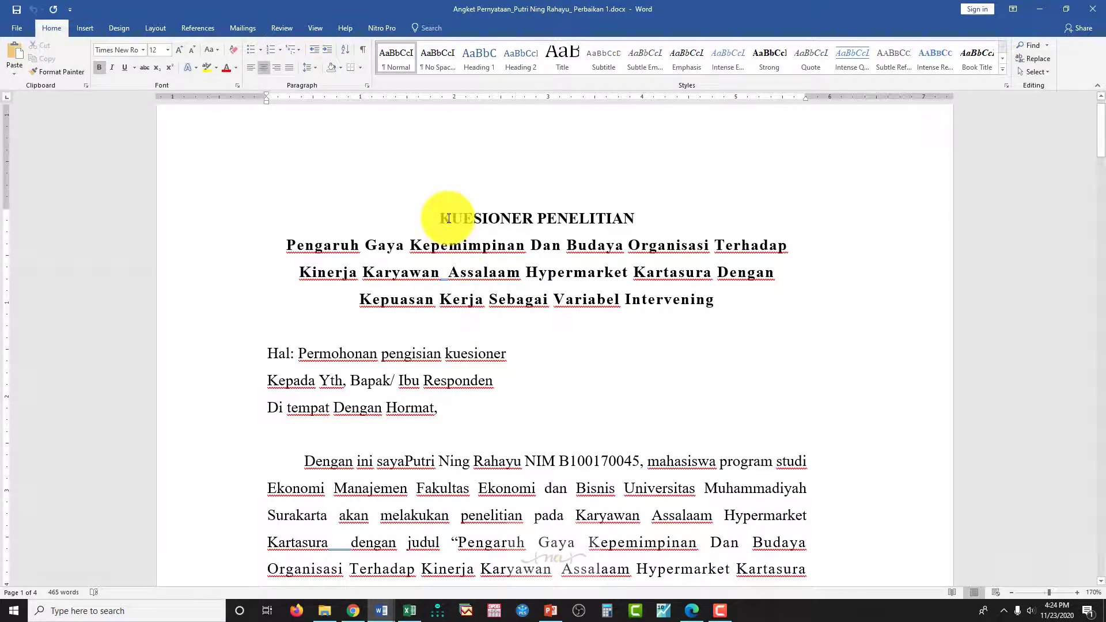
{"action": "scroll", "coordinate": [449, 254], "scroll_direction": "down", "scroll_amount": 3}
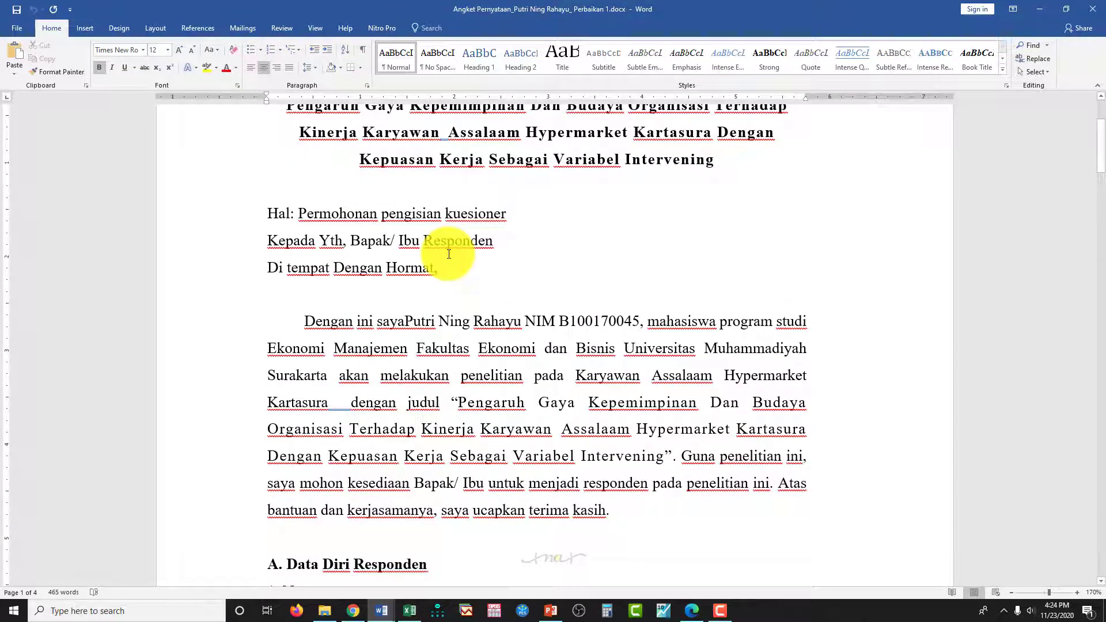
Skim the respondent data and filling instructions of the "Perbaikan 1" questionnaire, returning to its title
{"action": "scroll", "coordinate": [449, 254], "scroll_direction": "down", "scroll_amount": 12}
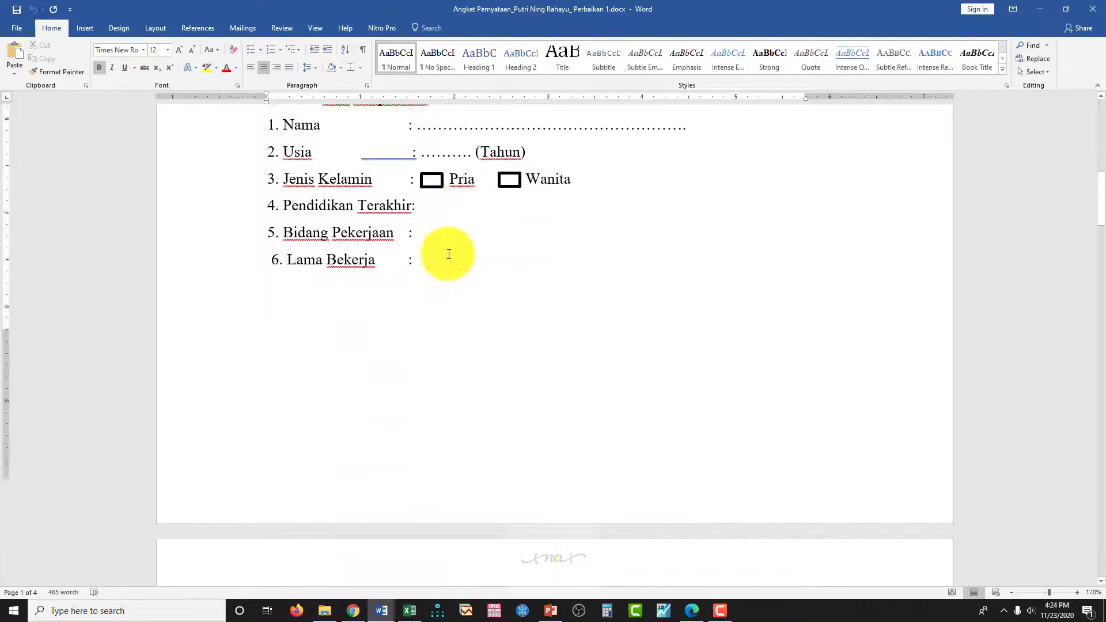
{"action": "scroll", "coordinate": [449, 254], "scroll_direction": "up", "scroll_amount": 4}
{"action": "scroll", "coordinate": [449, 254], "scroll_direction": "down", "scroll_amount": 14}
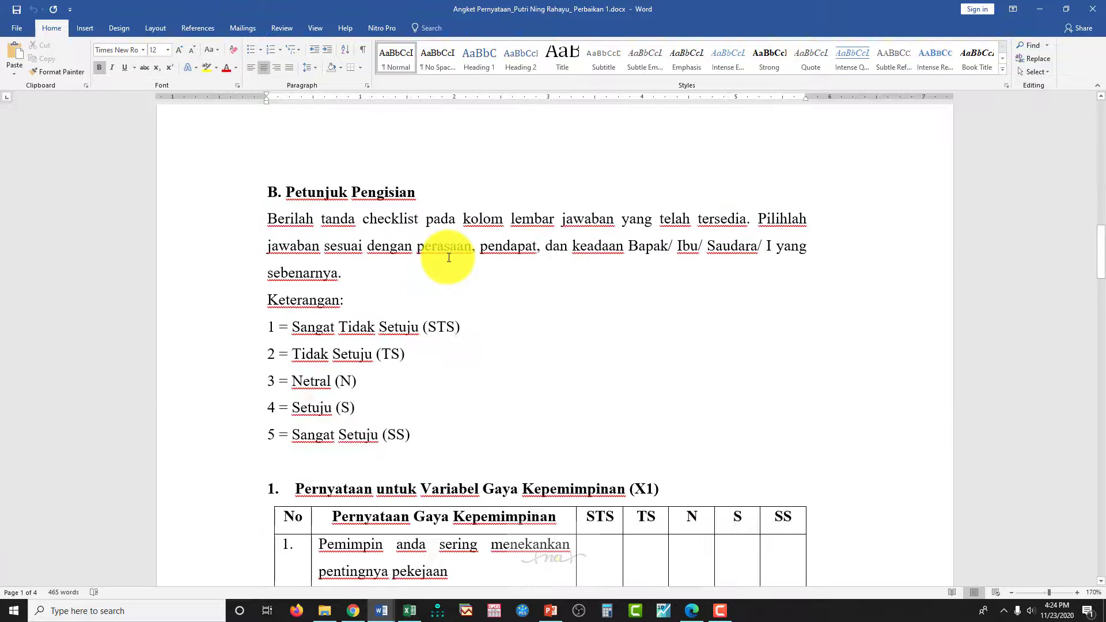
{"action": "scroll", "coordinate": [449, 257], "scroll_direction": "up", "scroll_amount": 3}
{"action": "scroll", "coordinate": [449, 257], "scroll_direction": "up", "scroll_amount": 15}
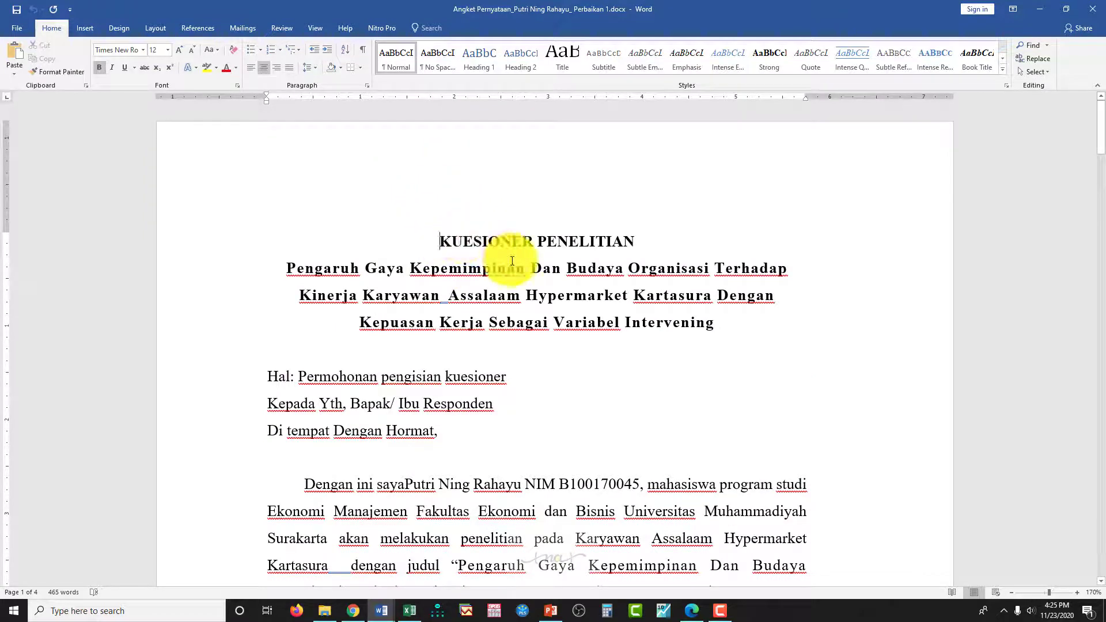
Highlight the research title and the three salutation lines from "Hal" to "Dengan Hormat" to examine the opening of the questionnaire
{"action": "scroll", "coordinate": [507, 267], "scroll_direction": "down", "scroll_amount": 3}
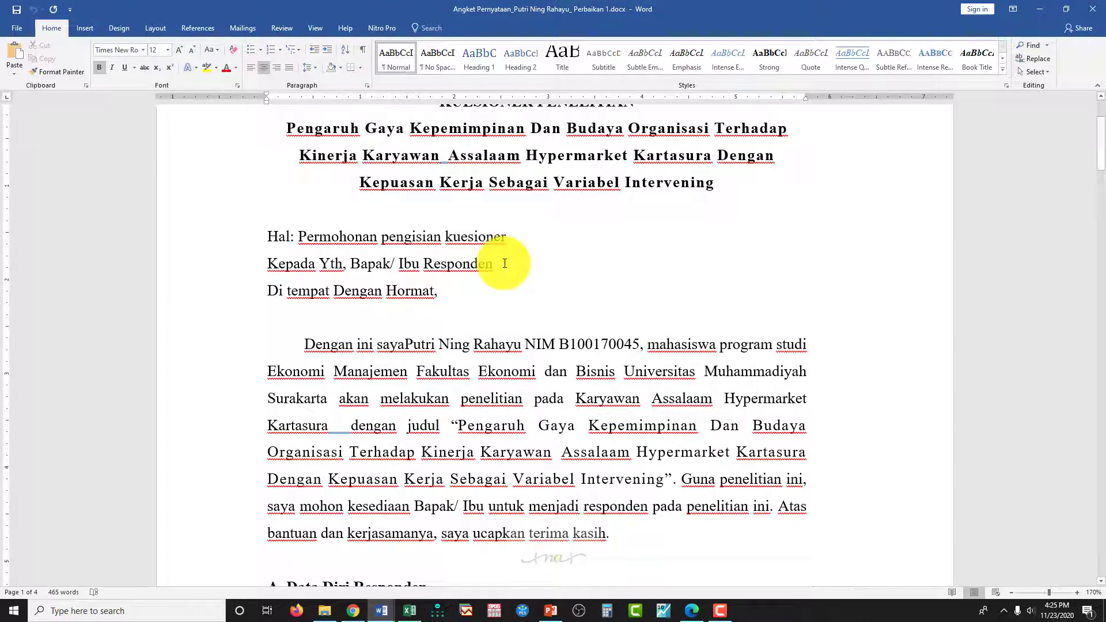
{"action": "scroll", "coordinate": [504, 264], "scroll_direction": "up", "scroll_amount": 2}
{"action": "left_click_drag", "start_coordinate": [280, 223], "coordinate": [636, 309]}
{"action": "scroll", "coordinate": [622, 507], "scroll_direction": "down", "scroll_amount": 2}
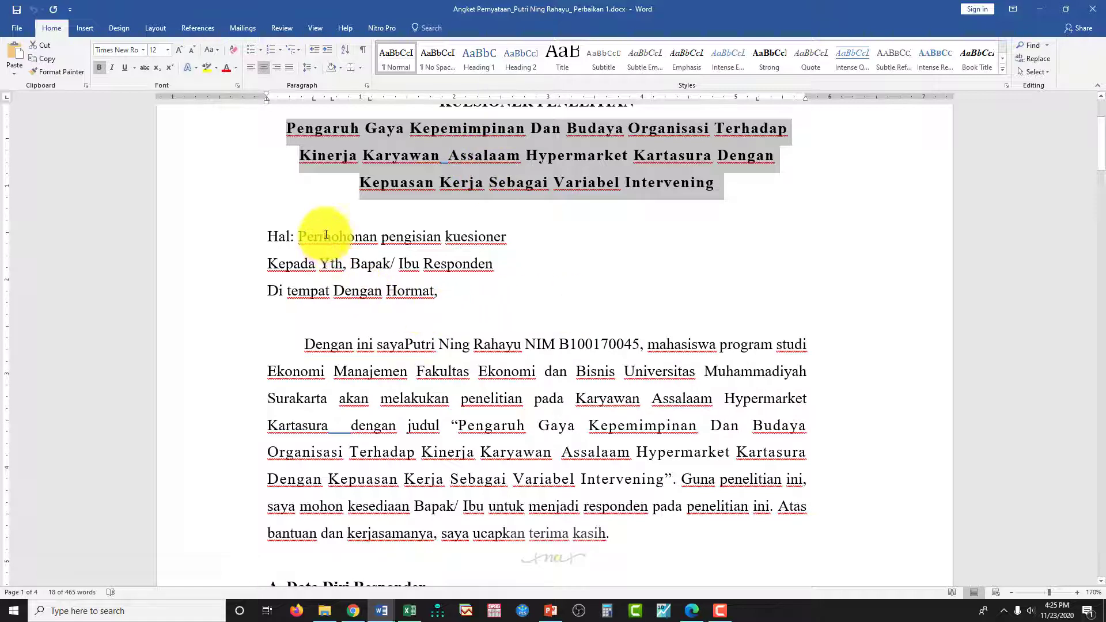
{"action": "left_click_drag", "start_coordinate": [270, 235], "coordinate": [455, 292]}
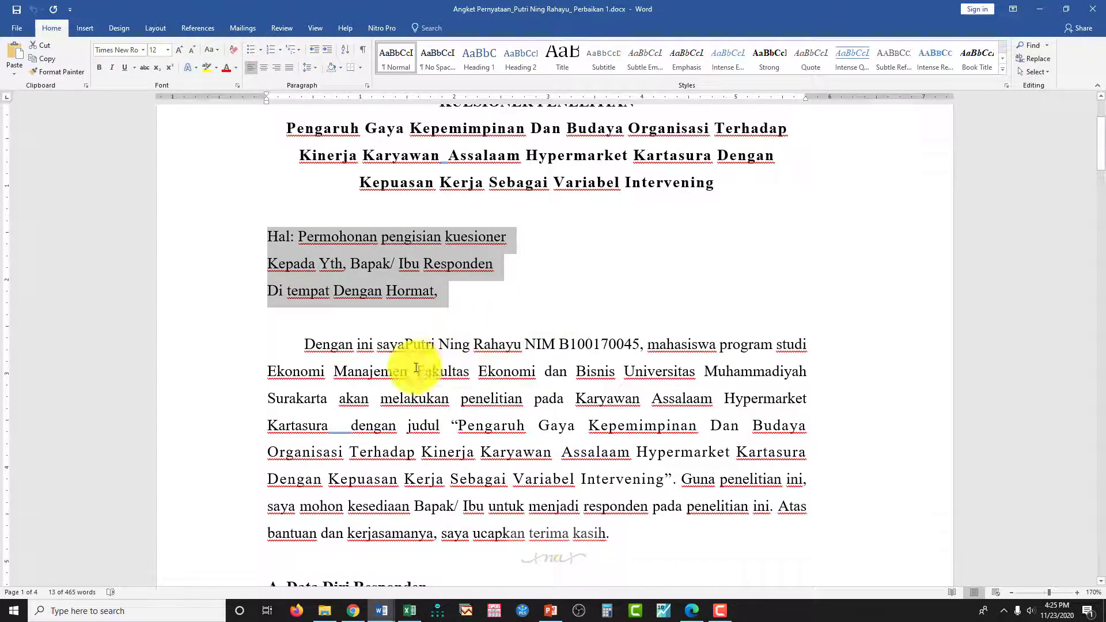
Insert the missing space after "saya" in the first sentence of the introductory letter
{"action": "left_click", "coordinate": [405, 343]}
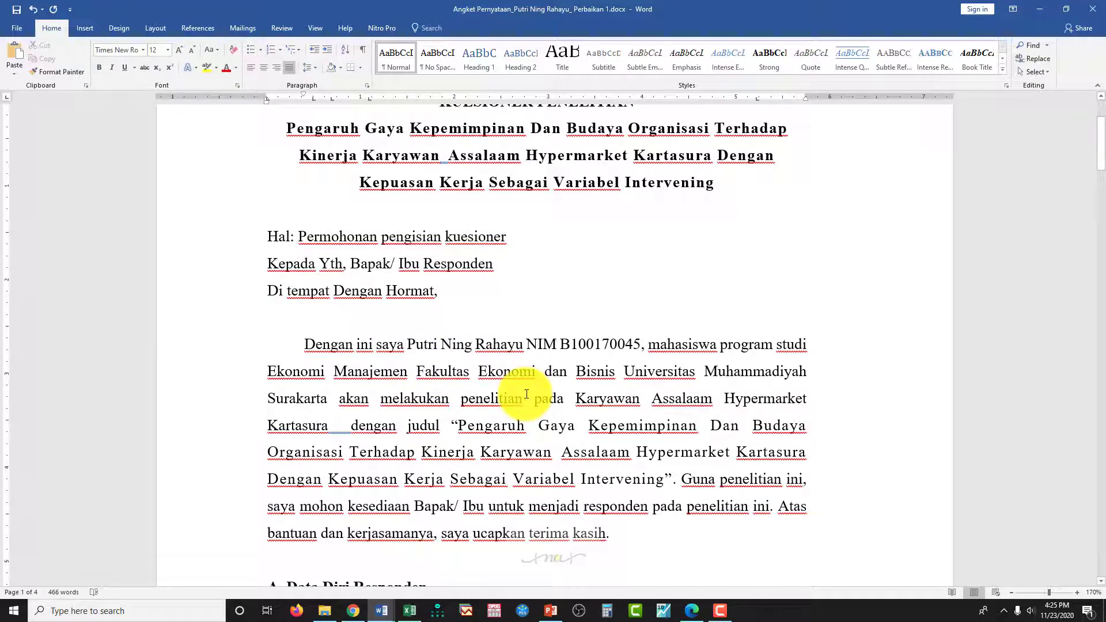
Compare section A, Data Diri Responden, with the same section in the original "Asli1" version and return to "Perbaikan 1"
{"action": "scroll", "coordinate": [528, 390], "scroll_direction": "down", "scroll_amount": 3}
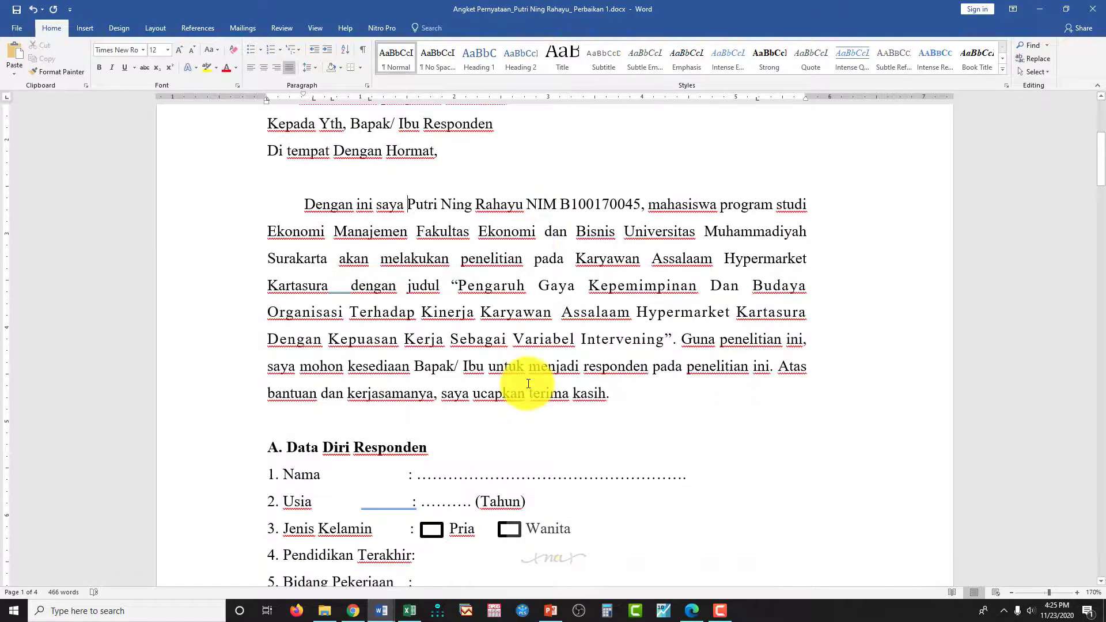
{"action": "scroll", "coordinate": [528, 384], "scroll_direction": "down", "scroll_amount": 3}
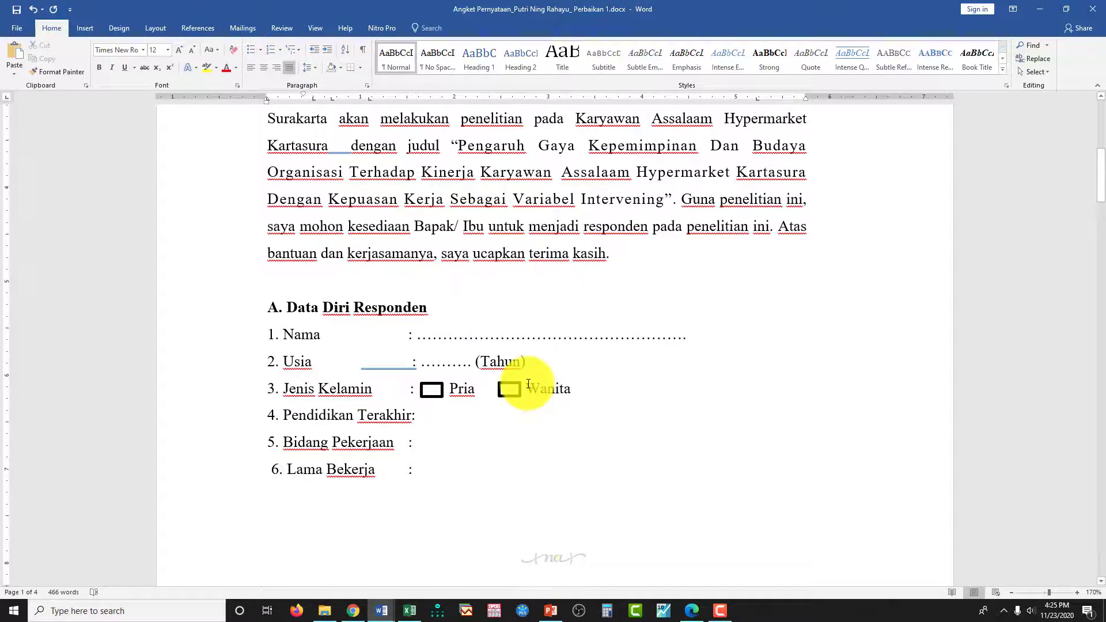
{"action": "scroll", "coordinate": [528, 383], "scroll_direction": "down", "scroll_amount": 3}
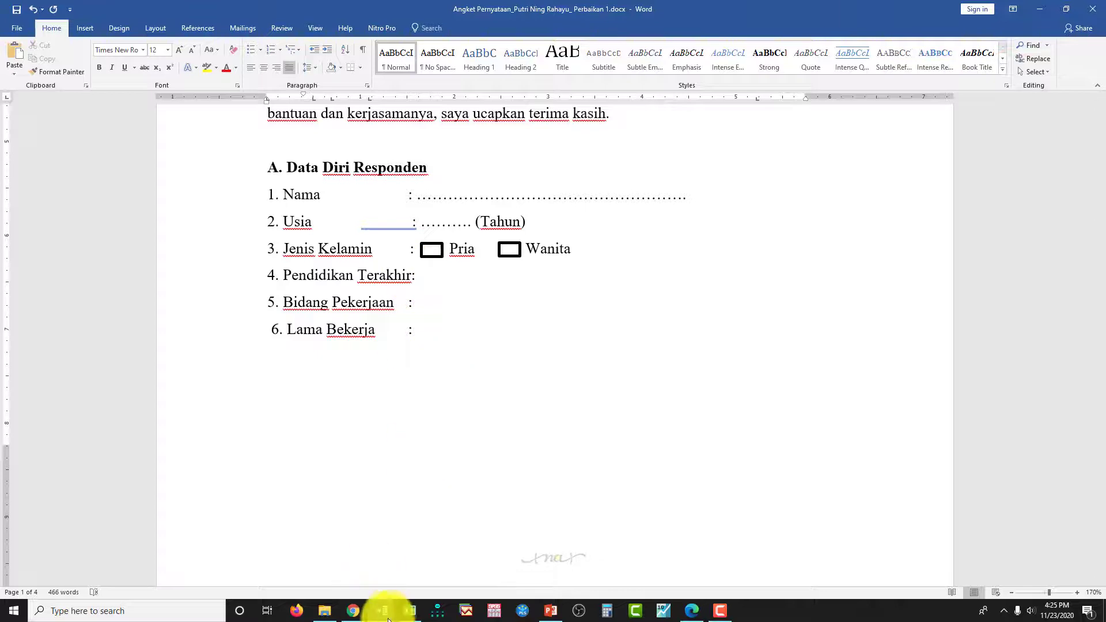
{"action": "mouse_move", "coordinate": [386, 616]}
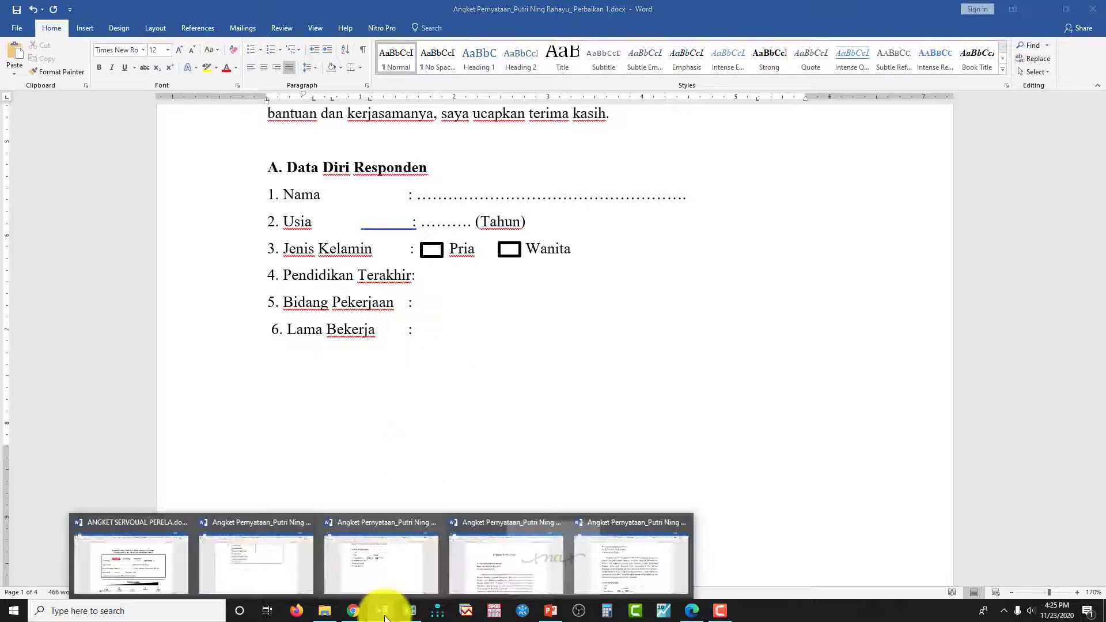
{"action": "left_click", "coordinate": [272, 570]}
{"action": "scroll", "coordinate": [484, 500], "scroll_direction": "up", "scroll_amount": 15}
{"action": "scroll", "coordinate": [481, 474], "scroll_direction": "up", "scroll_amount": 20}
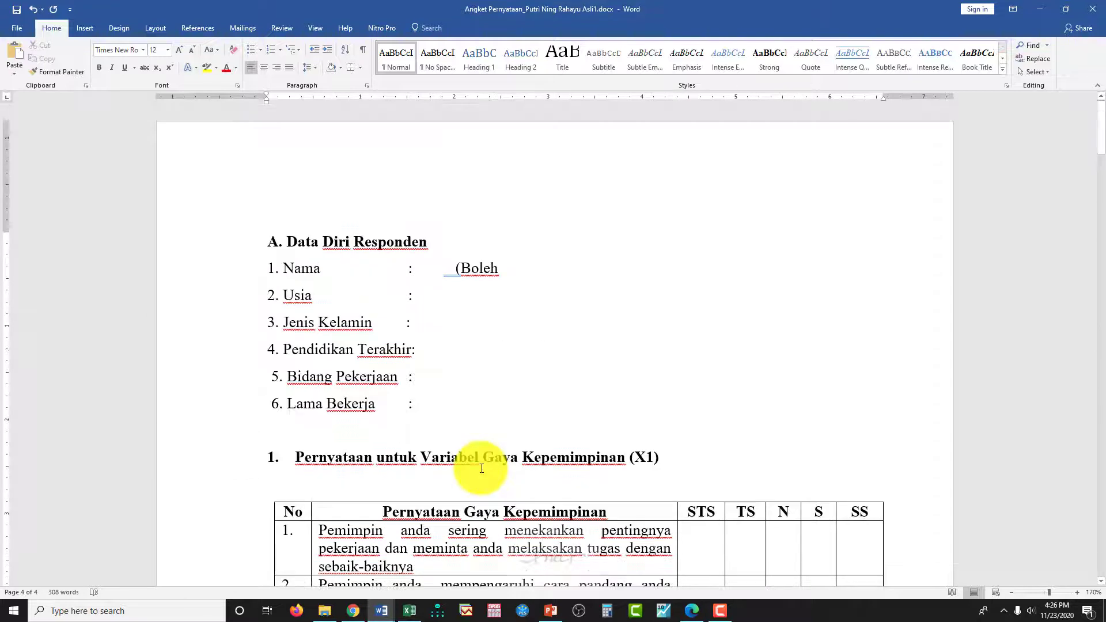
{"action": "mouse_move", "coordinate": [381, 612]}
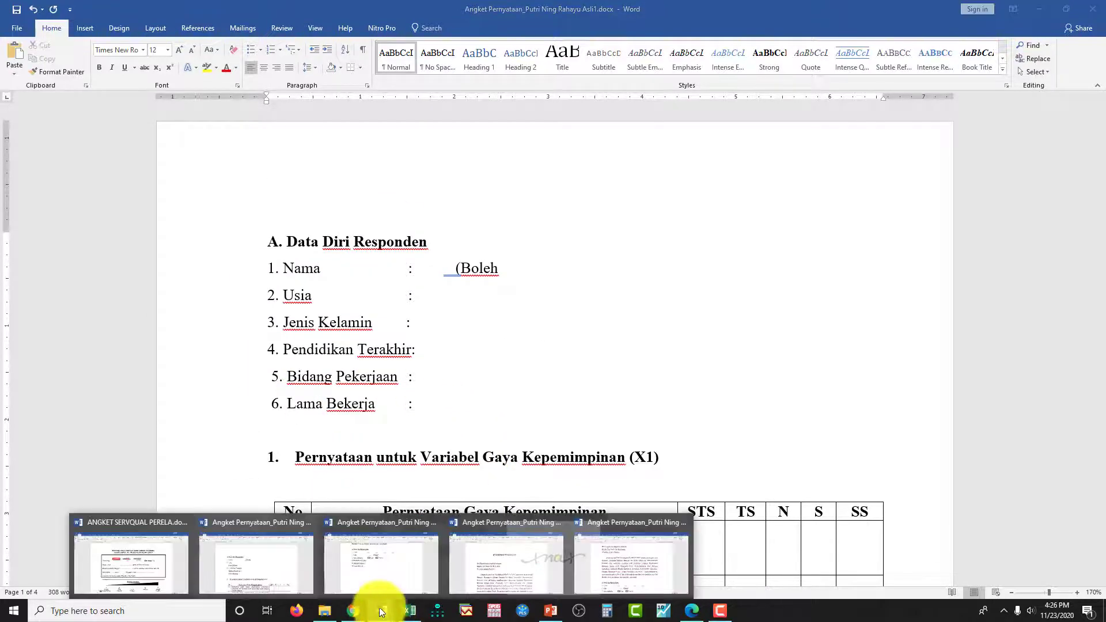
{"action": "left_click", "coordinate": [310, 587]}
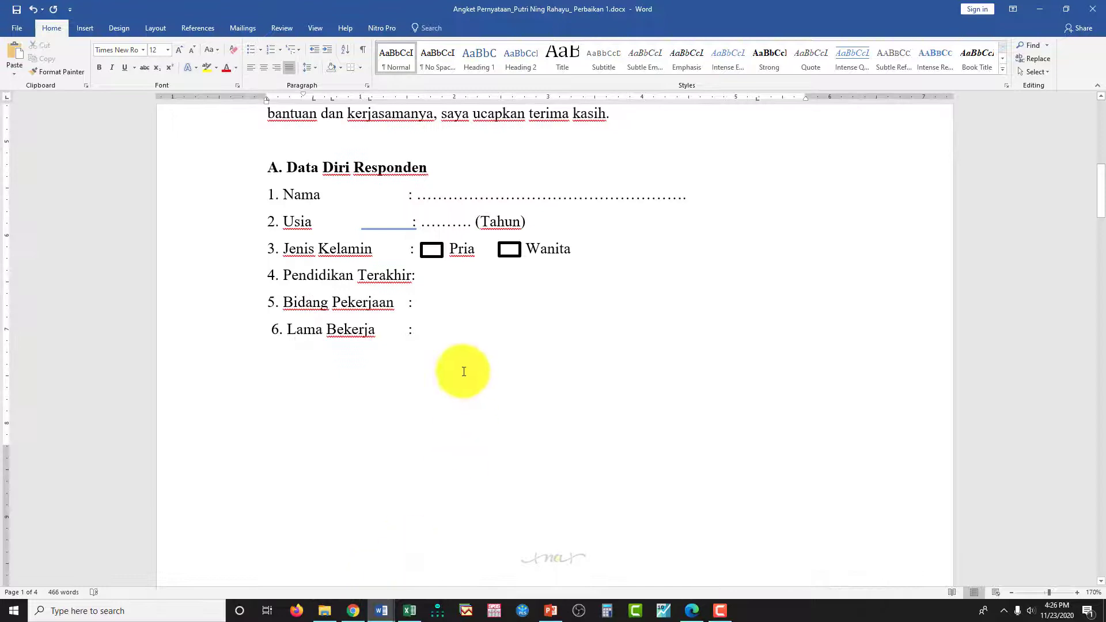
Examine the answer spaces after Pendidikan Terakhir and Lama Bekerja and the blank area below the respondent data
{"action": "left_click", "coordinate": [420, 273]}
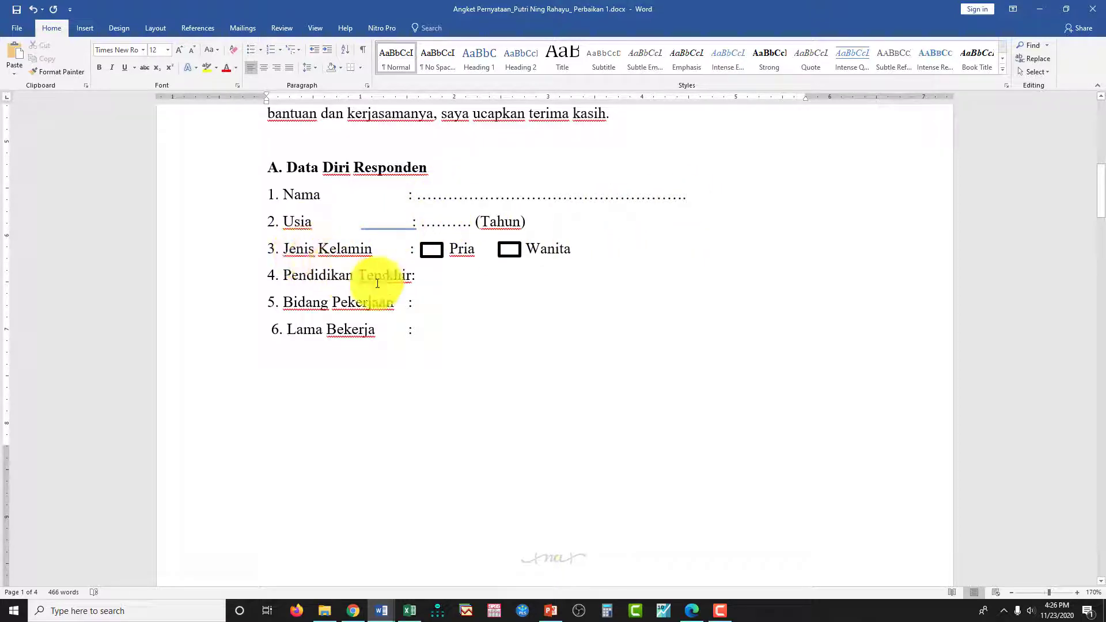
{"action": "left_click", "coordinate": [419, 340]}
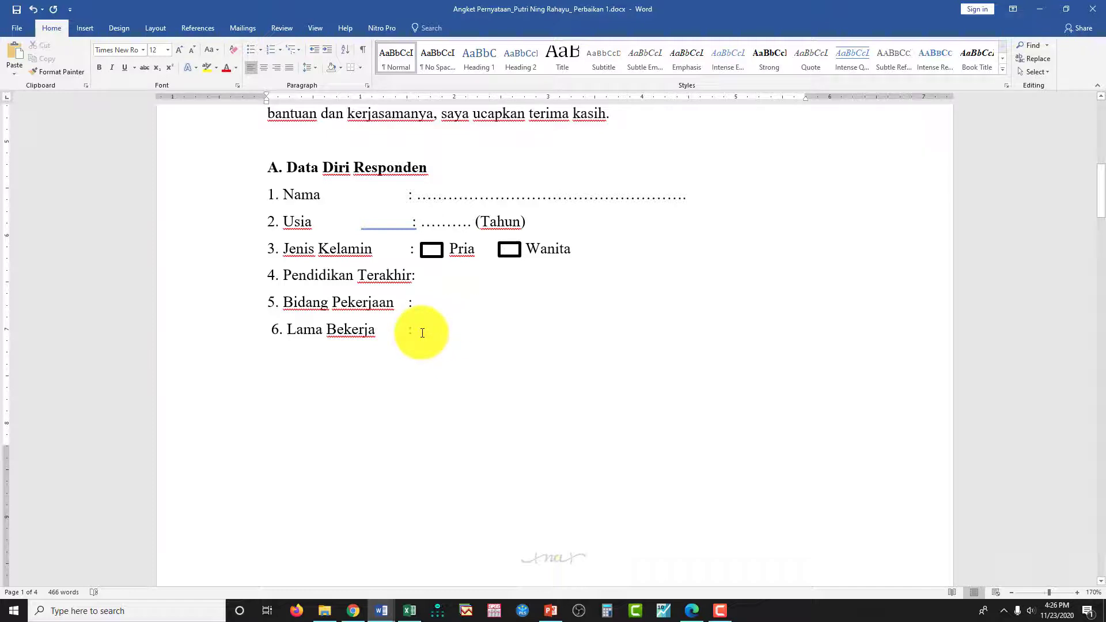
{"action": "scroll", "coordinate": [420, 321], "scroll_direction": "down", "scroll_amount": 3}
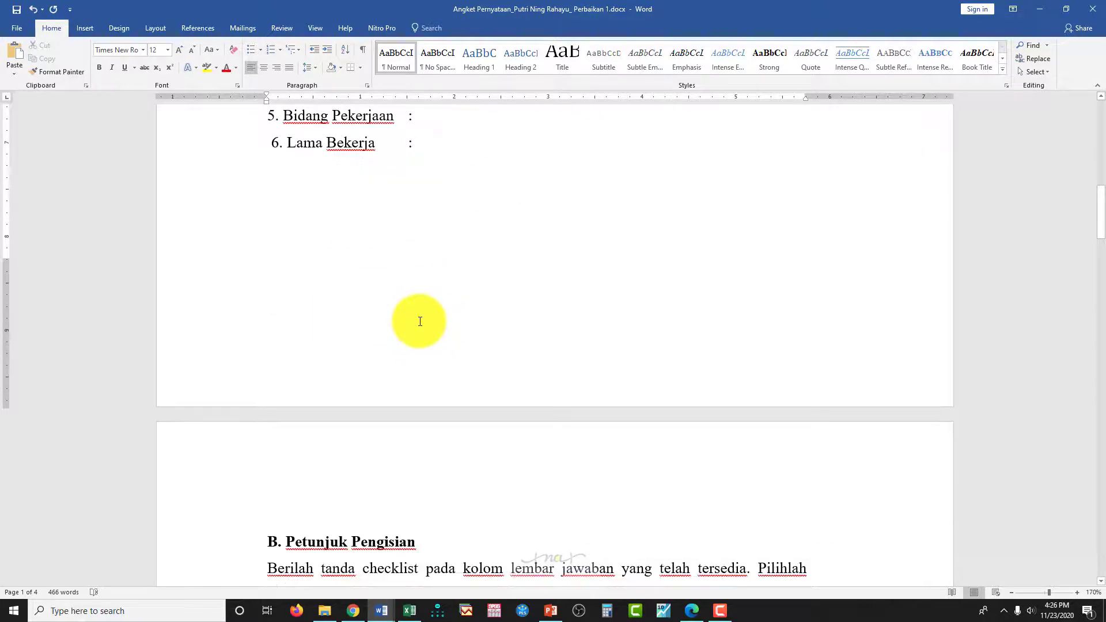
{"action": "scroll", "coordinate": [420, 322], "scroll_direction": "down", "scroll_amount": 3}
{"action": "scroll", "coordinate": [419, 319], "scroll_direction": "up", "scroll_amount": 7}
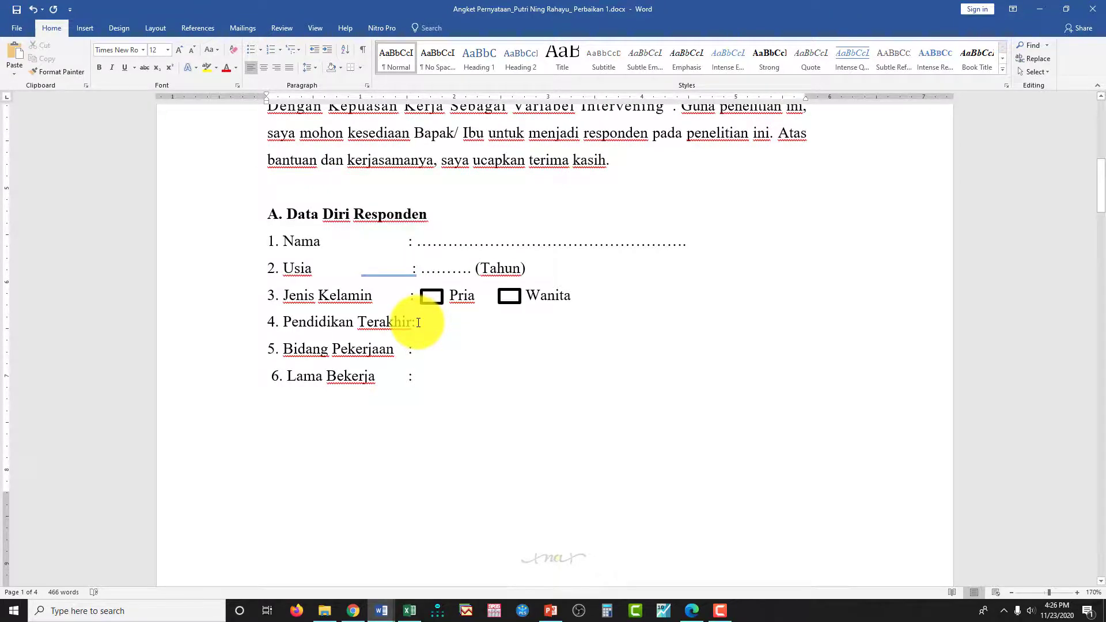
Review section B's filling instructions and answer scale, and the statements in the Gaya Kepemimpinan (X1) table
{"action": "scroll", "coordinate": [434, 324], "scroll_direction": "down", "scroll_amount": 8}
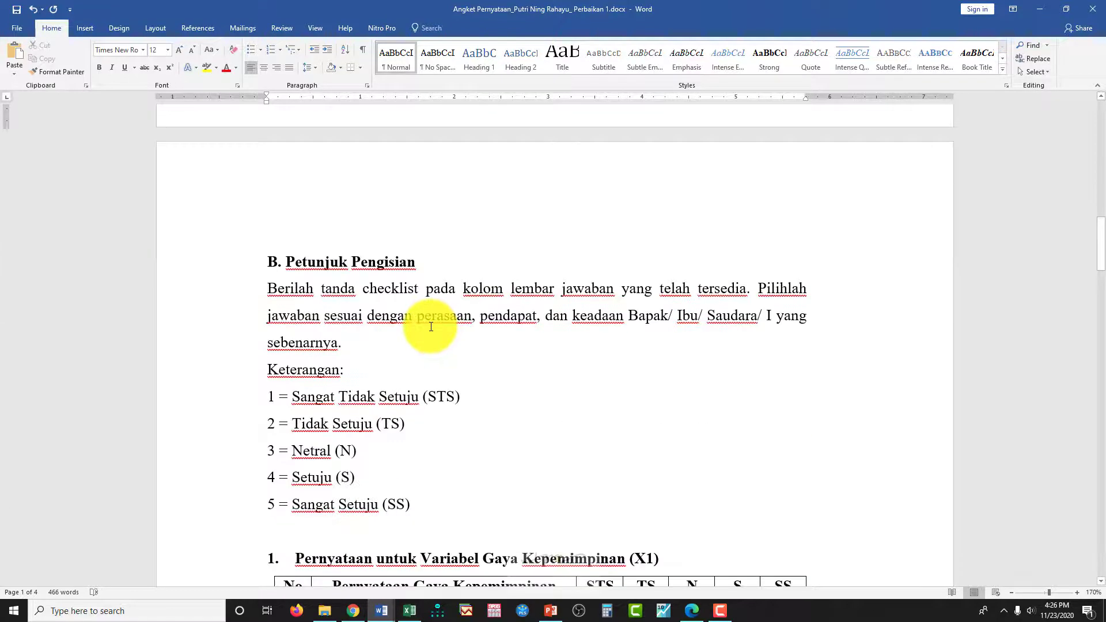
{"action": "scroll", "coordinate": [431, 327], "scroll_direction": "down", "scroll_amount": 2}
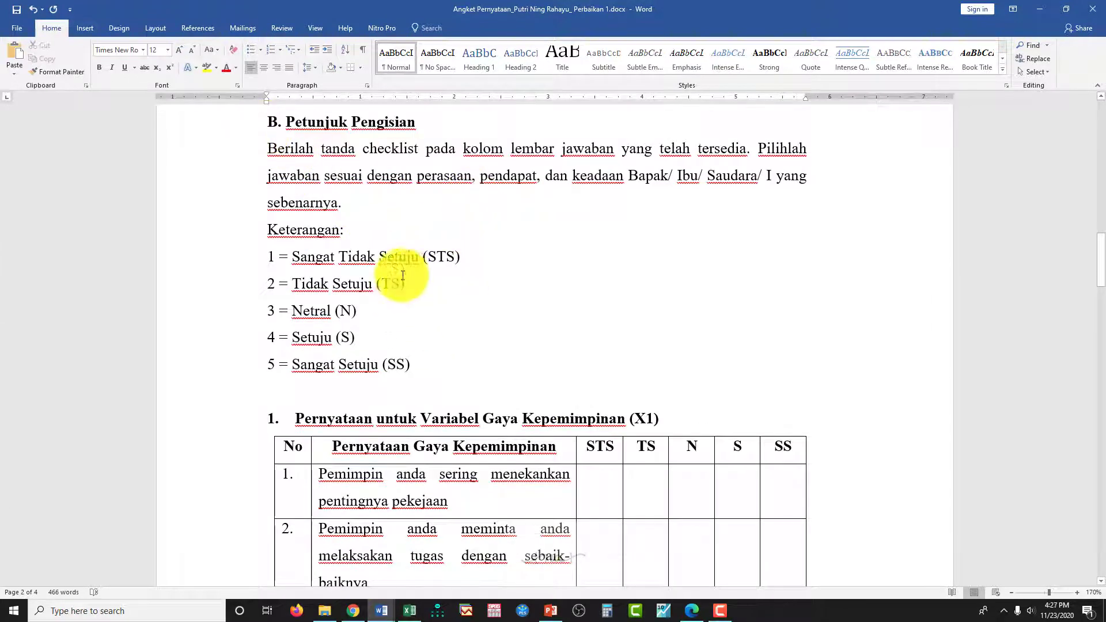
{"action": "scroll", "coordinate": [439, 336], "scroll_direction": "down", "scroll_amount": 3}
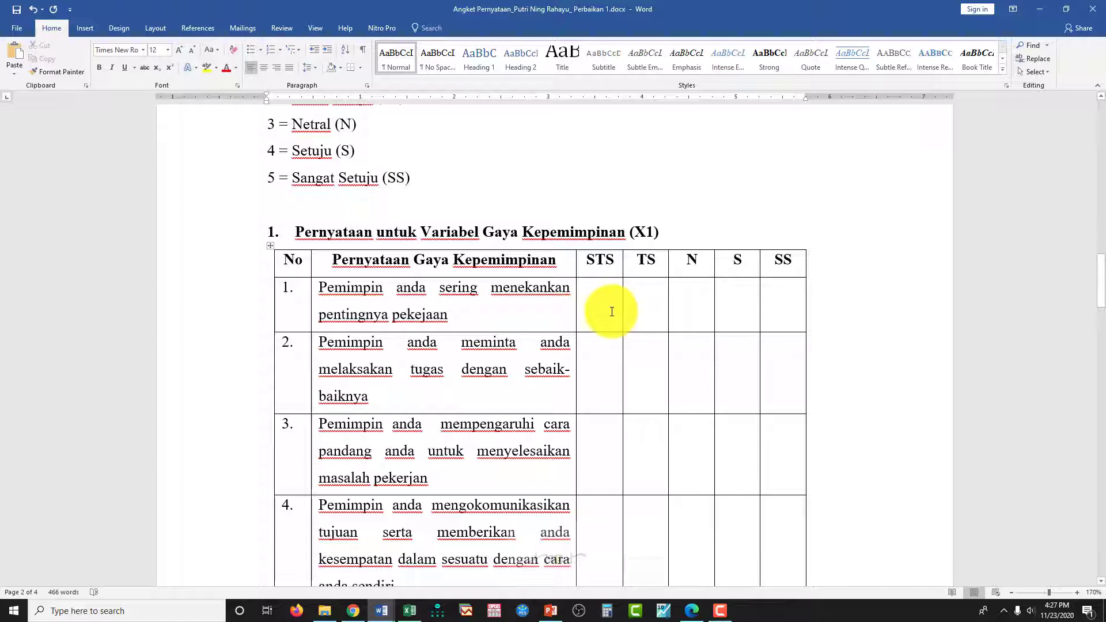
{"action": "scroll", "coordinate": [612, 320], "scroll_direction": "down", "scroll_amount": 2}
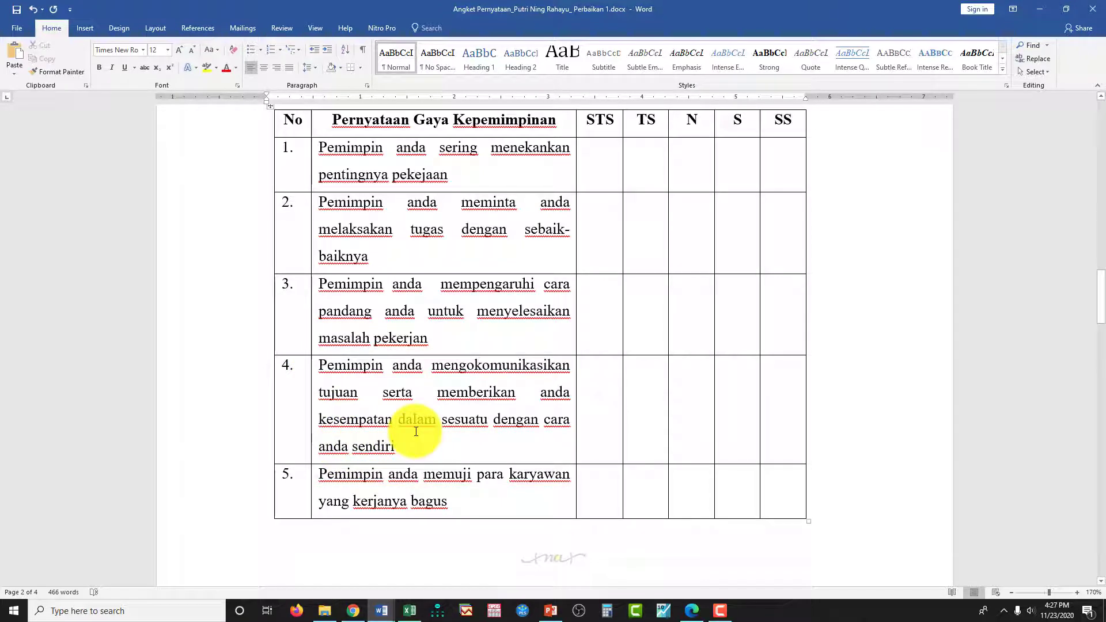
{"action": "scroll", "coordinate": [416, 432], "scroll_direction": "up", "scroll_amount": 2}
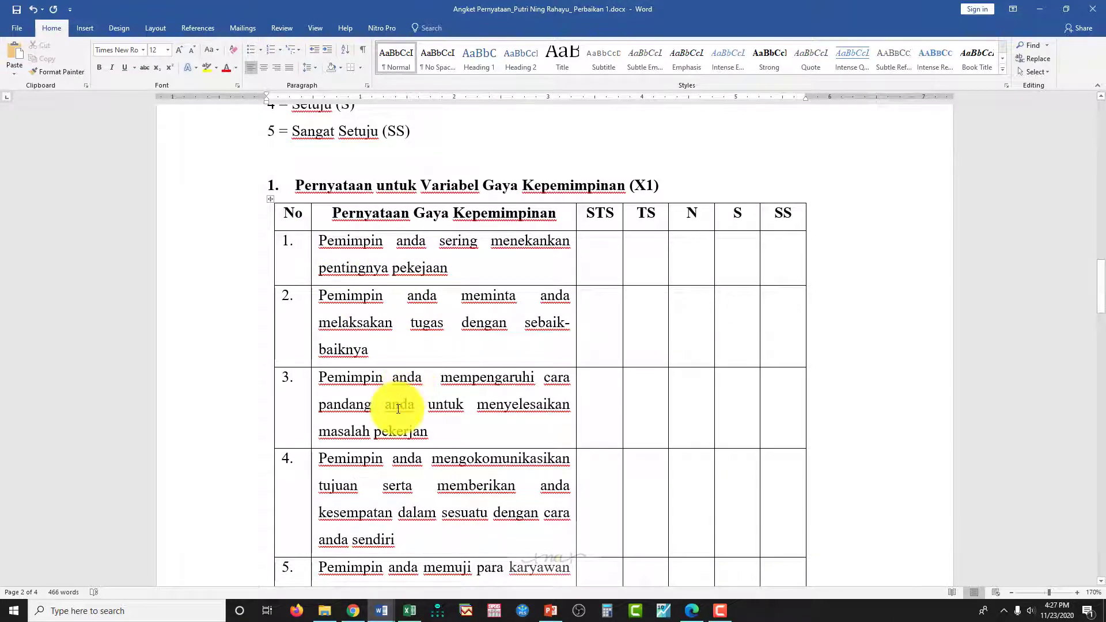
{"action": "scroll", "coordinate": [398, 409], "scroll_direction": "down", "scroll_amount": 3}
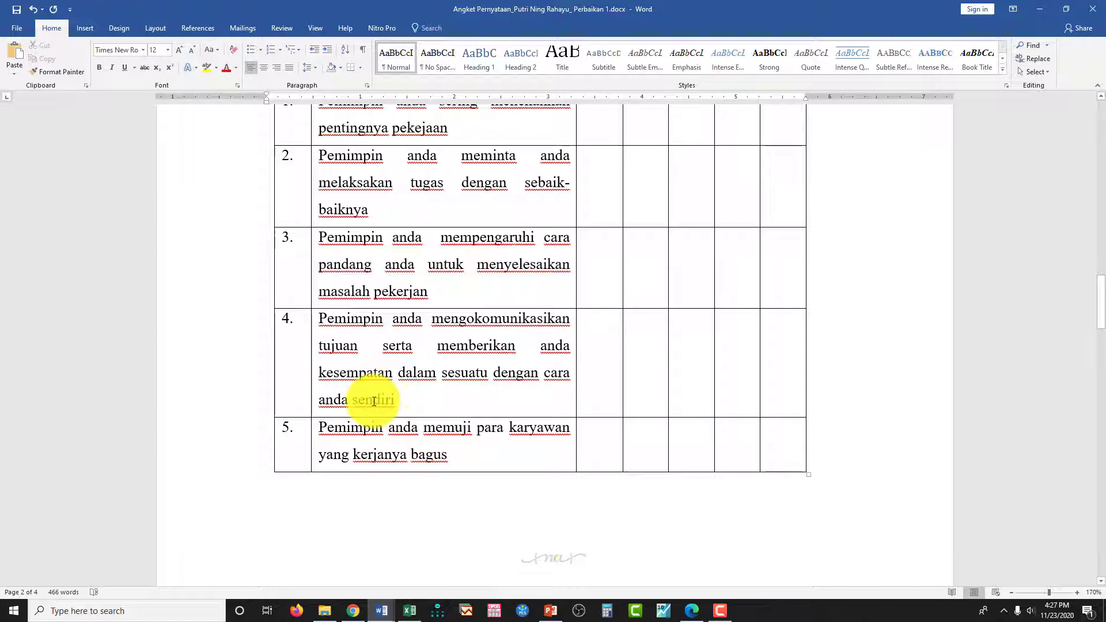
Review the Budaya Organisasi (X2), Kepuasan Kerja (Z) and Kinerja (Y) tables through to the end of the document
{"action": "scroll", "coordinate": [372, 399], "scroll_direction": "down", "scroll_amount": 10}
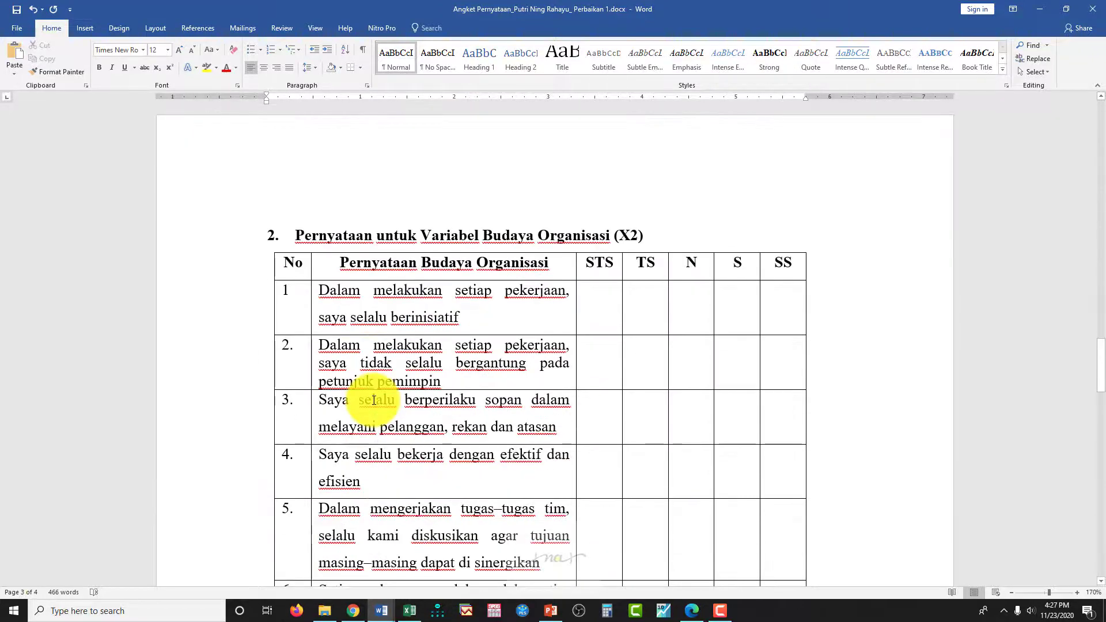
{"action": "scroll", "coordinate": [408, 452], "scroll_direction": "down", "scroll_amount": 10}
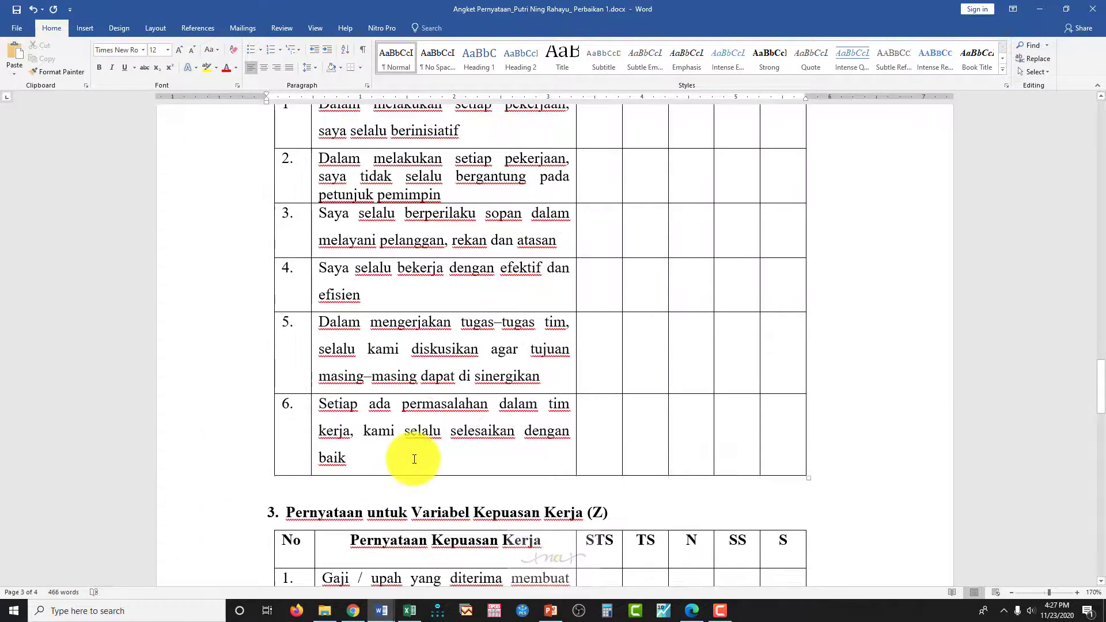
{"action": "scroll", "coordinate": [415, 459], "scroll_direction": "down", "scroll_amount": 15}
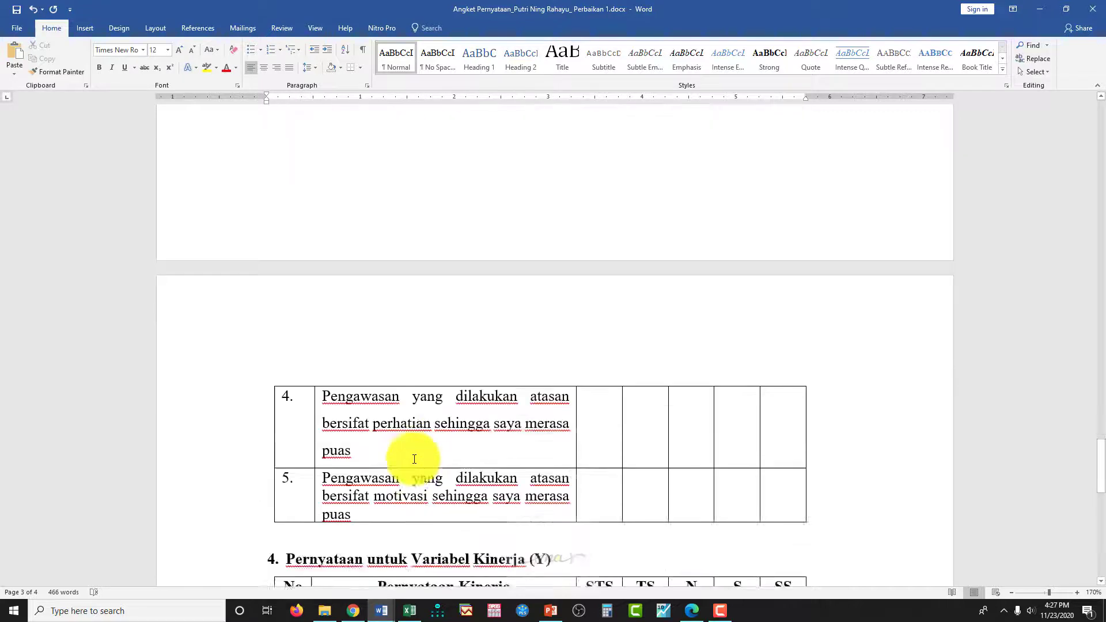
{"action": "scroll", "coordinate": [414, 459], "scroll_direction": "down", "scroll_amount": 5}
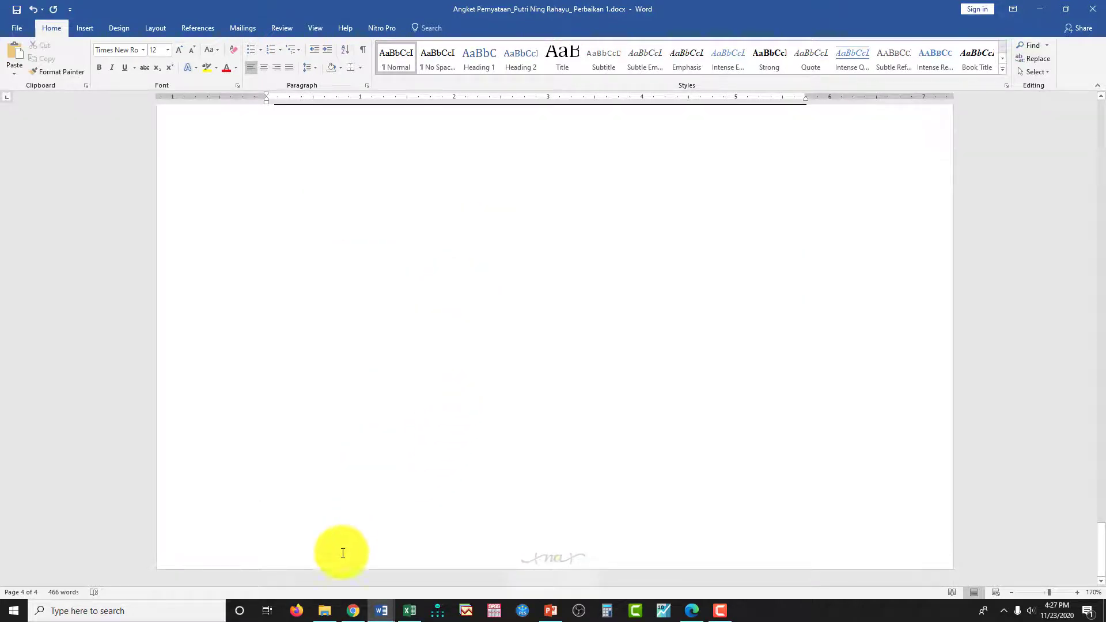
Switch to the "Perbaikan 2" version of the questionnaire and review its title, introductory letter and respondent data section
{"action": "mouse_move", "coordinate": [380, 612]}
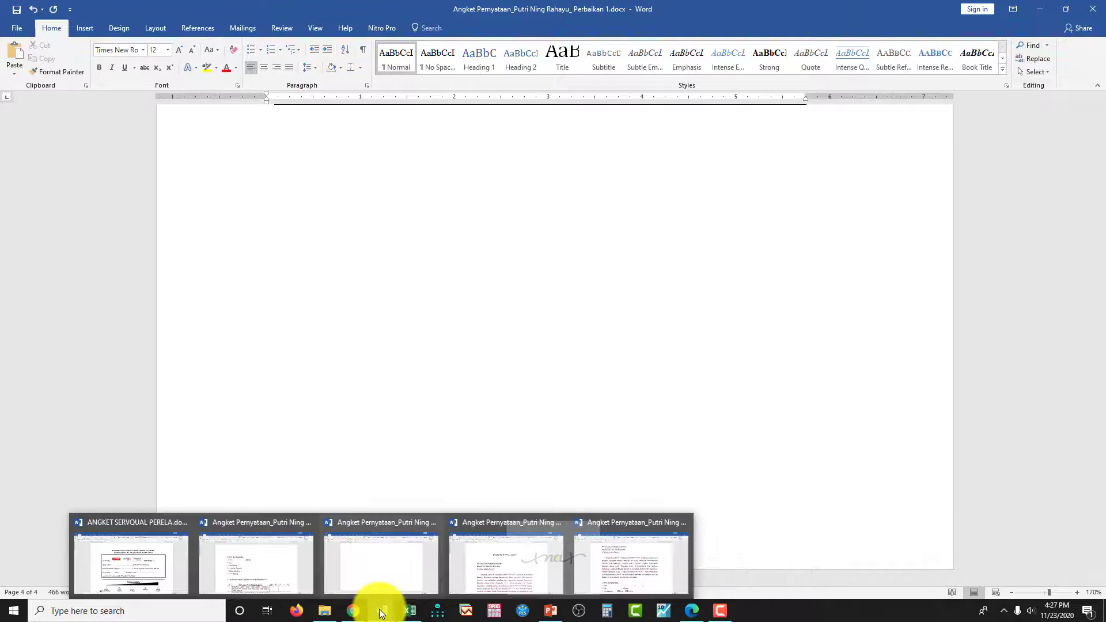
{"action": "left_click", "coordinate": [492, 558]}
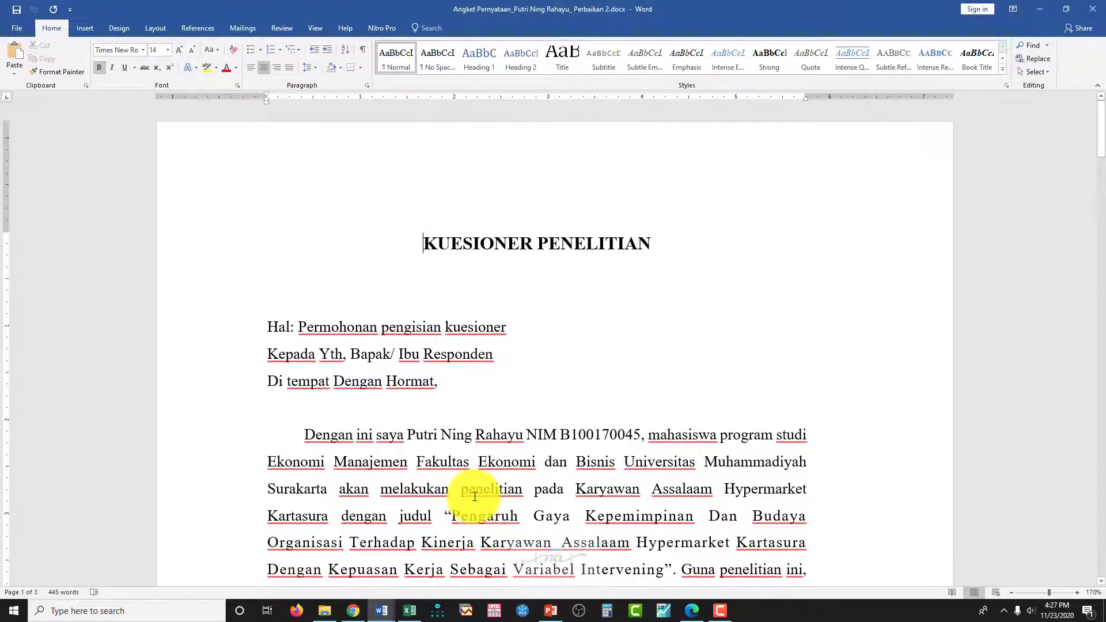
{"action": "scroll", "coordinate": [475, 497], "scroll_direction": "down", "scroll_amount": 3}
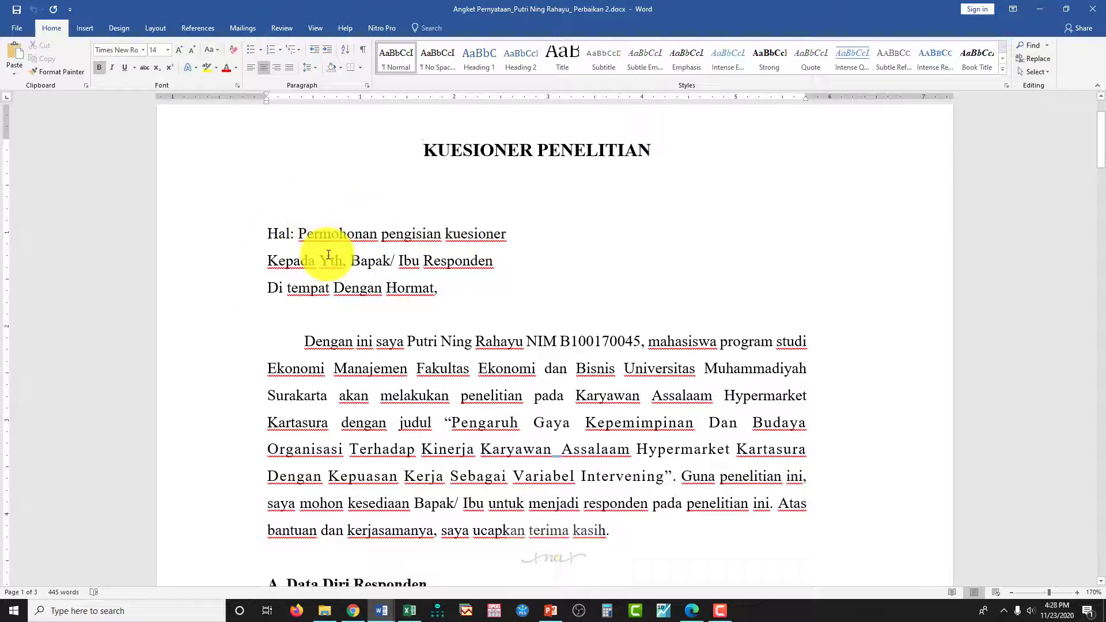
{"action": "scroll", "coordinate": [383, 324], "scroll_direction": "down", "scroll_amount": 1}
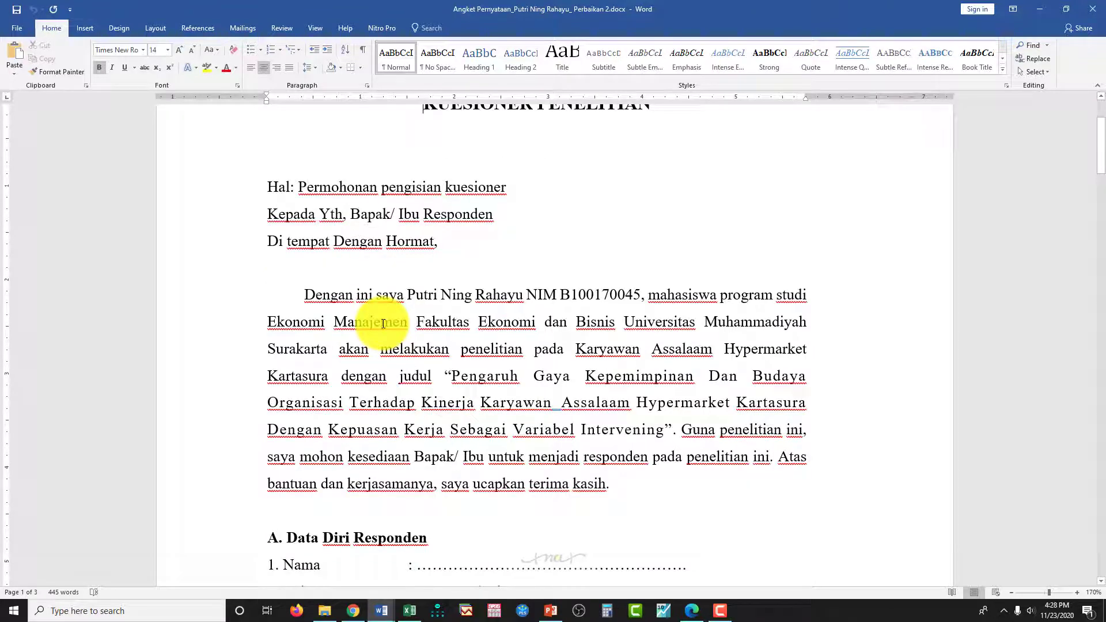
{"action": "scroll", "coordinate": [383, 323], "scroll_direction": "up", "scroll_amount": 2}
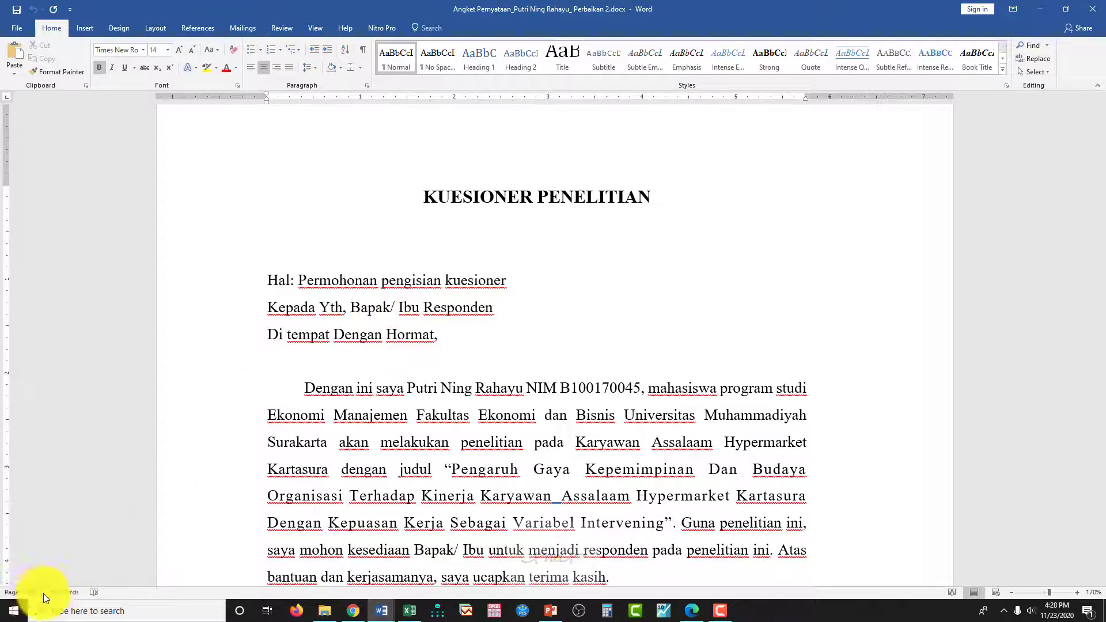
{"action": "scroll", "coordinate": [526, 410], "scroll_direction": "down", "scroll_amount": 3}
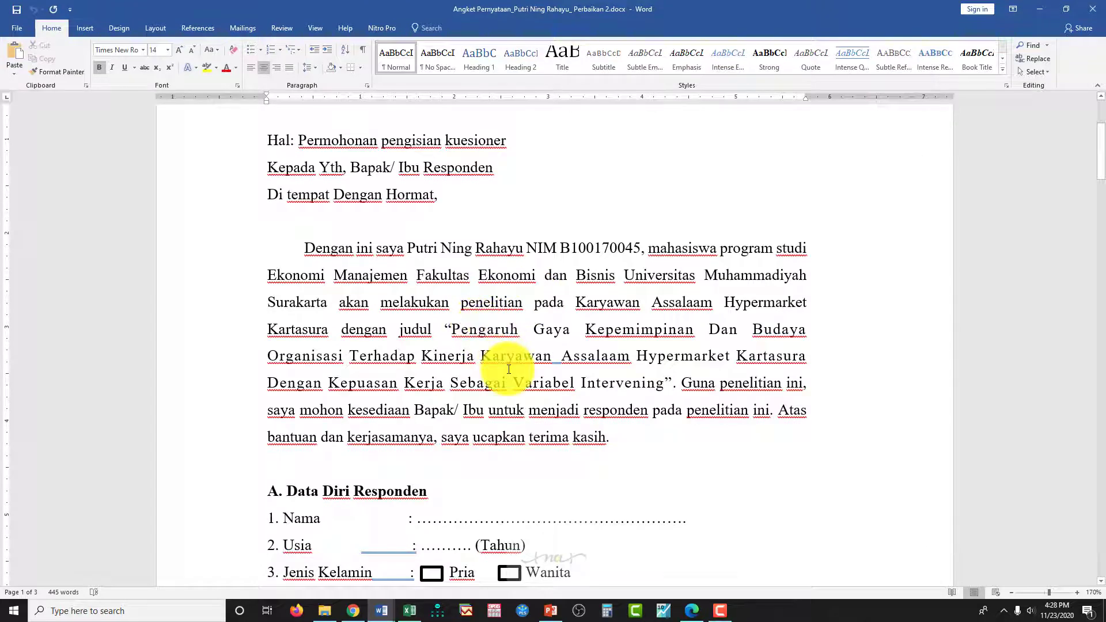
{"action": "scroll", "coordinate": [509, 369], "scroll_direction": "down", "scroll_amount": 7}
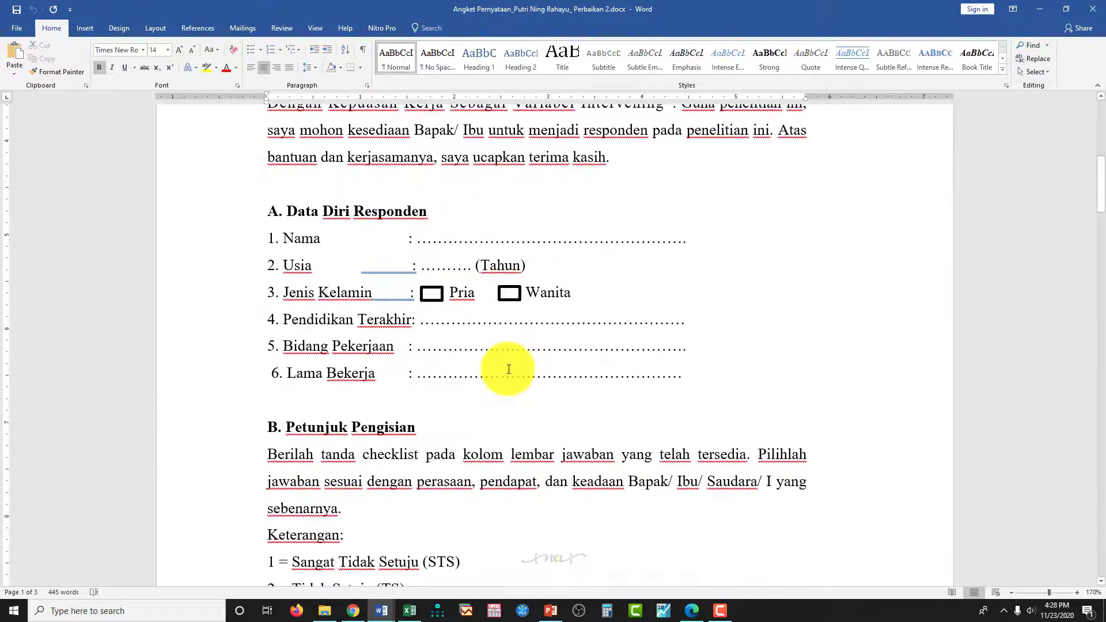
Remove the stray space before "6. Lama Bekerja" so item 6 aligns with the other respondent data items
{"action": "scroll", "coordinate": [509, 370], "scroll_direction": "down", "scroll_amount": 1}
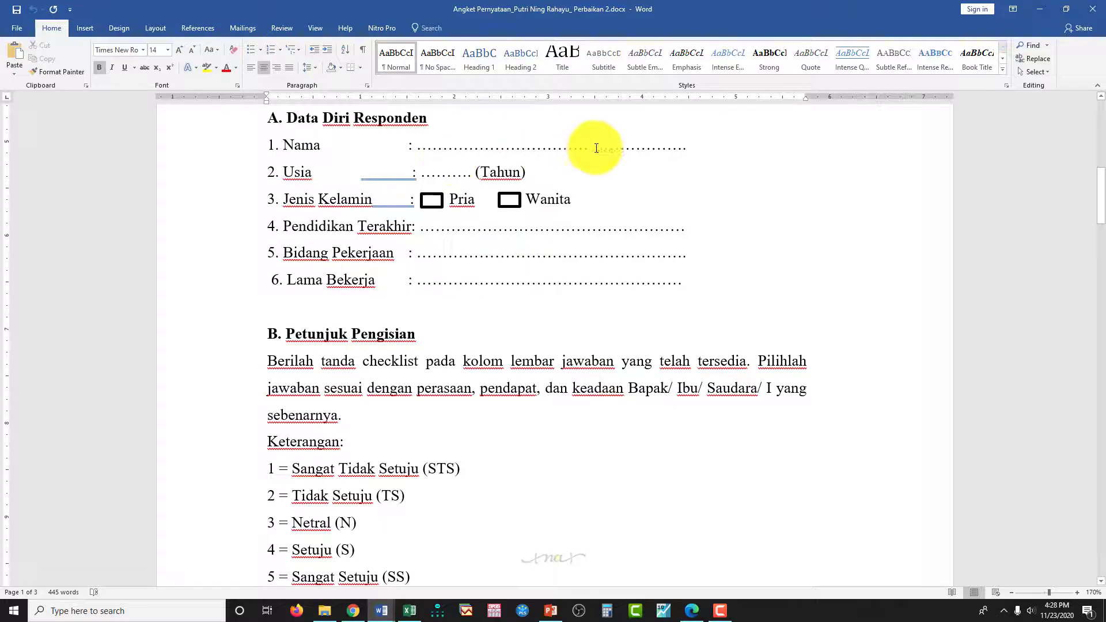
{"action": "left_click", "coordinate": [687, 147]}
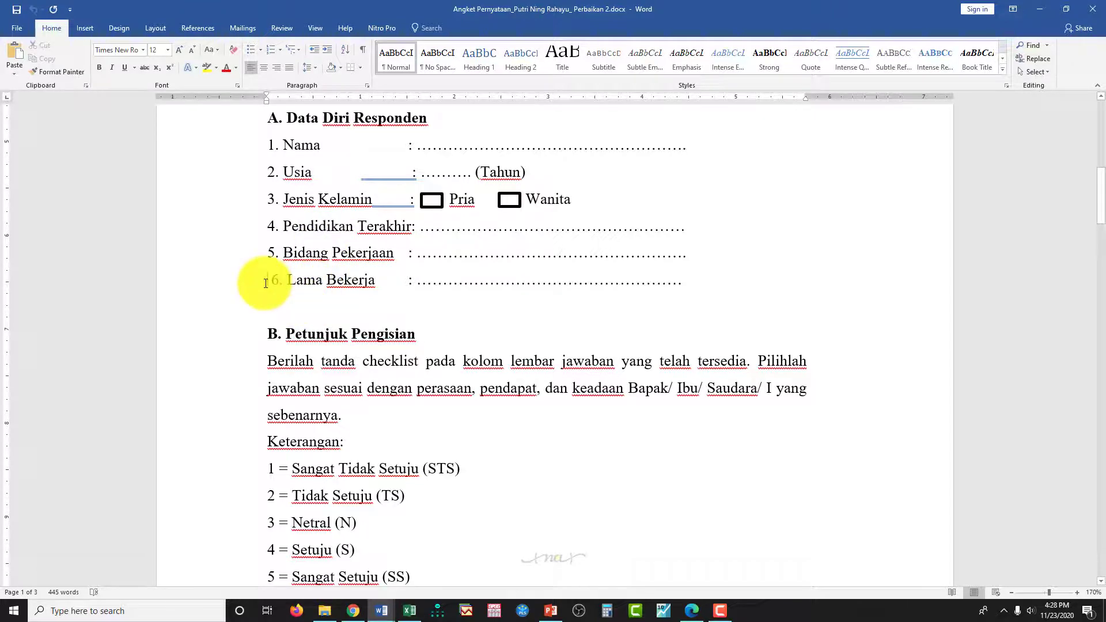
{"action": "key", "text": "Delete"}
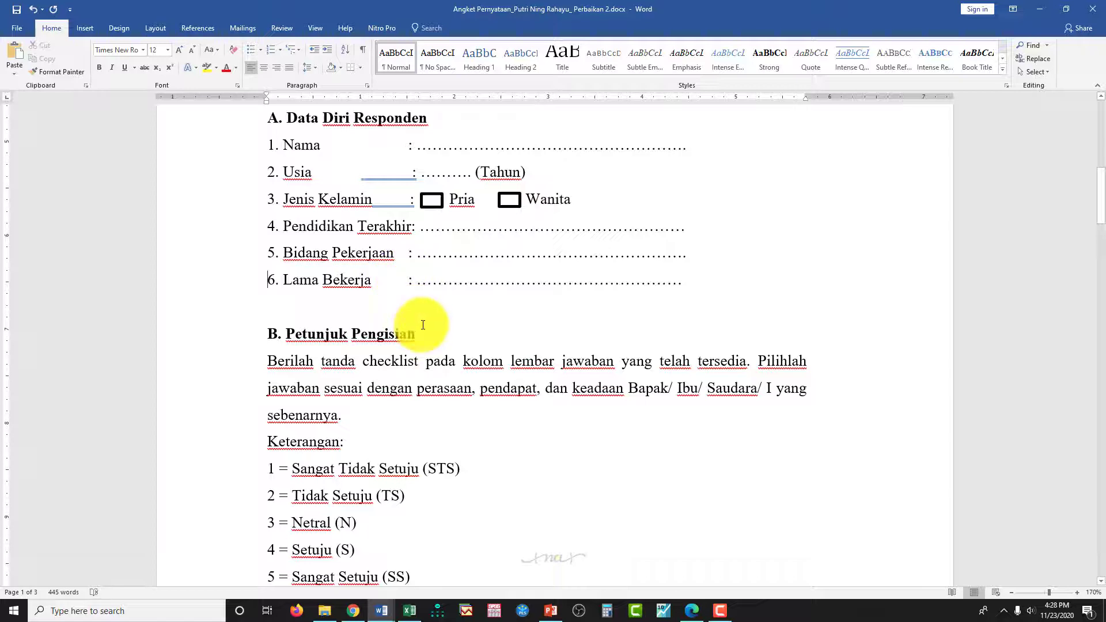
Review section B's filling instructions and answer scale, plus the Gaya Kepemimpinan (X1) and Budaya Organisasi (X2) tables
{"action": "scroll", "coordinate": [423, 325], "scroll_direction": "down", "scroll_amount": 3}
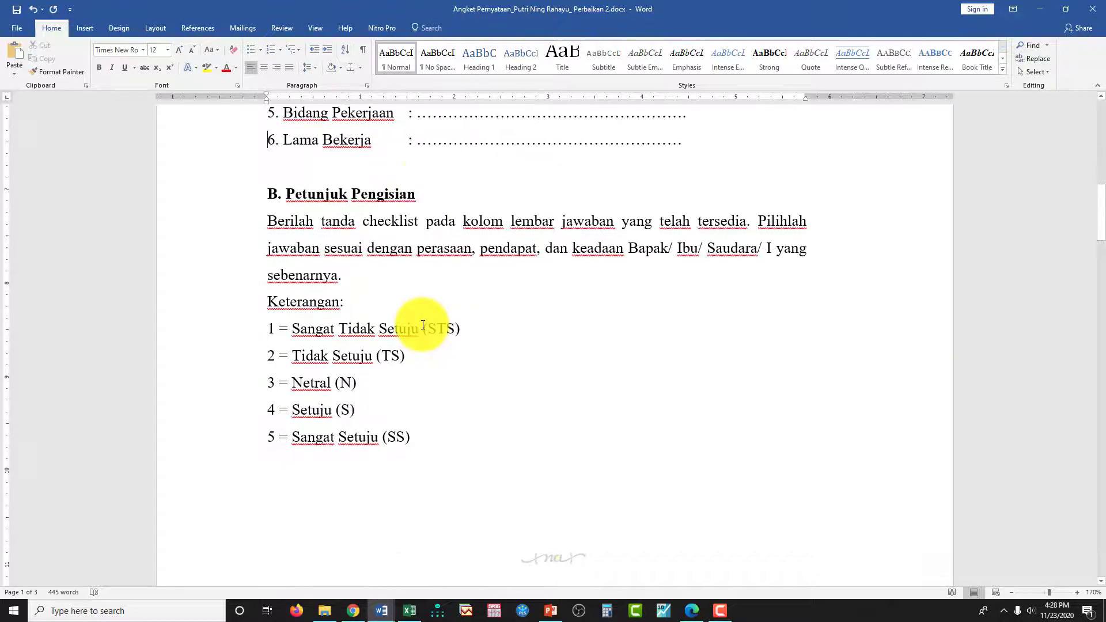
{"action": "scroll", "coordinate": [423, 325], "scroll_direction": "down", "scroll_amount": 8}
{"action": "scroll", "coordinate": [423, 325], "scroll_direction": "up", "scroll_amount": 7}
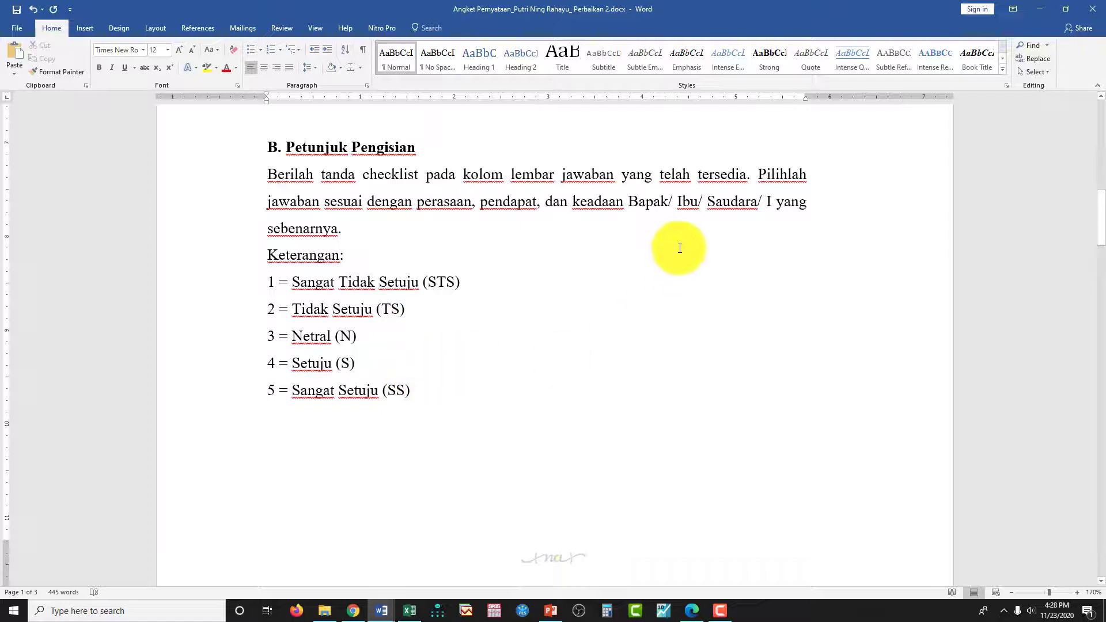
{"action": "double_click", "coordinate": [769, 201]}
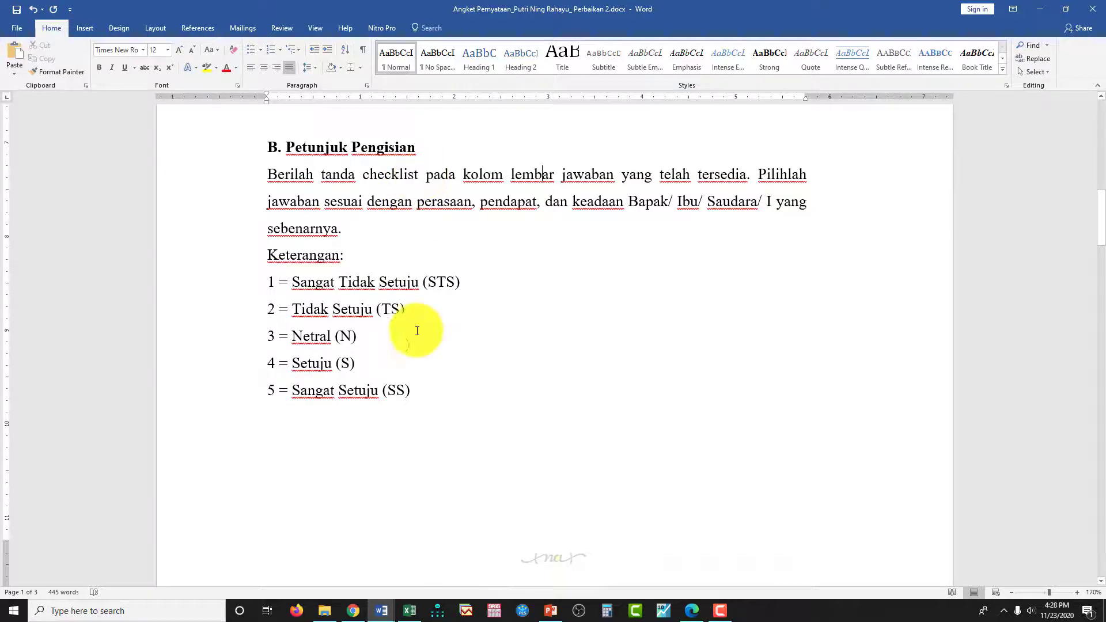
{"action": "scroll", "coordinate": [418, 357], "scroll_direction": "down", "scroll_amount": 10}
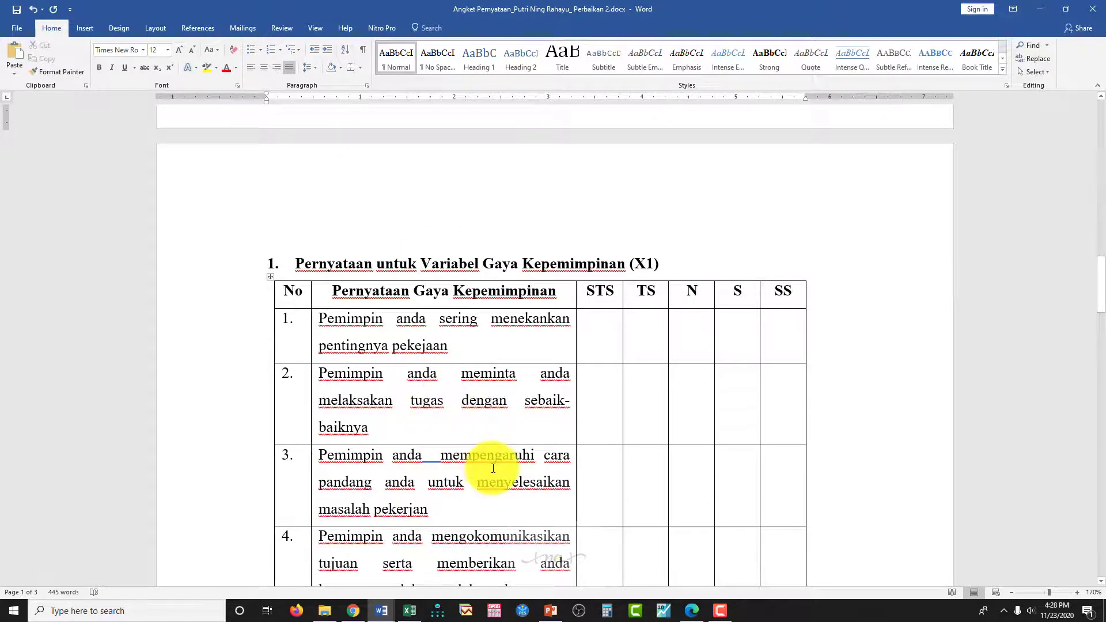
{"action": "scroll", "coordinate": [493, 468], "scroll_direction": "down", "scroll_amount": 3}
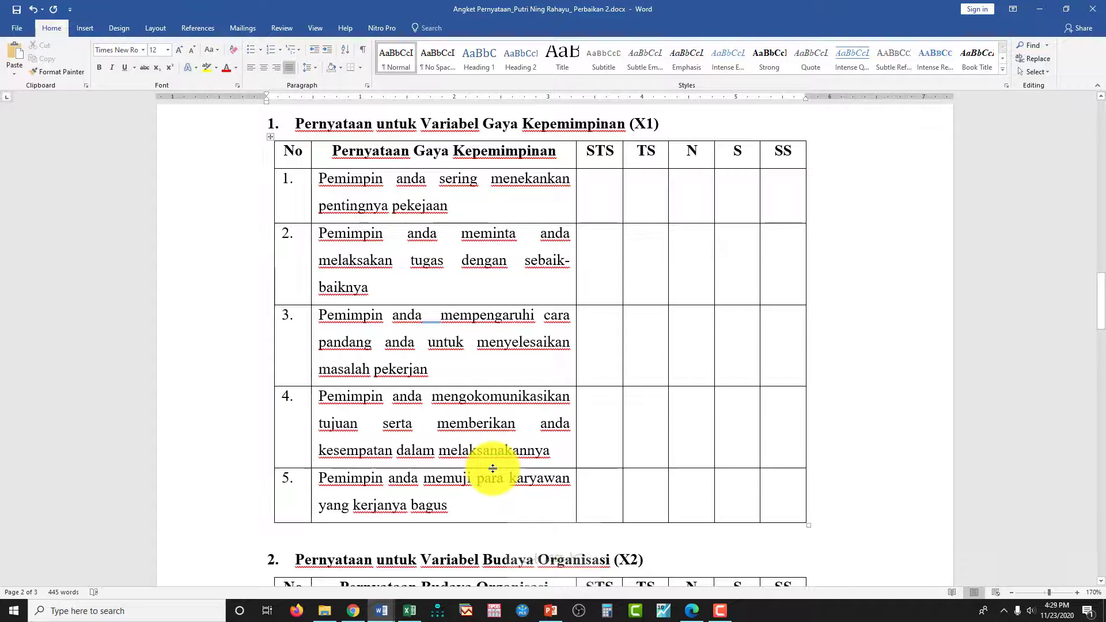
{"action": "scroll", "coordinate": [493, 469], "scroll_direction": "down", "scroll_amount": 6}
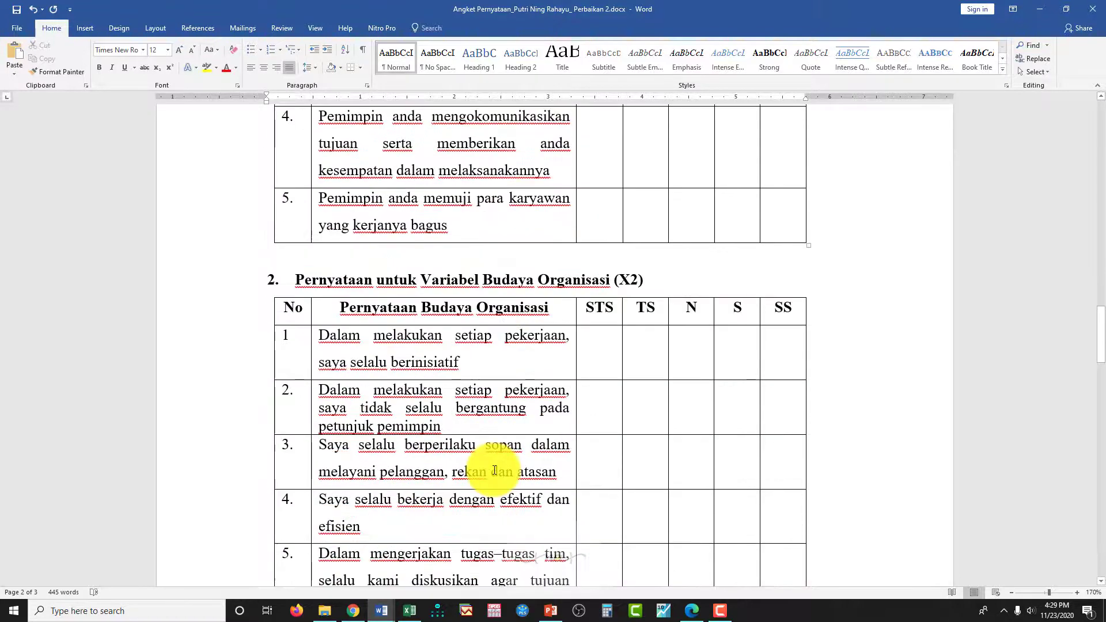
{"action": "scroll", "coordinate": [495, 470], "scroll_direction": "down", "scroll_amount": 4}
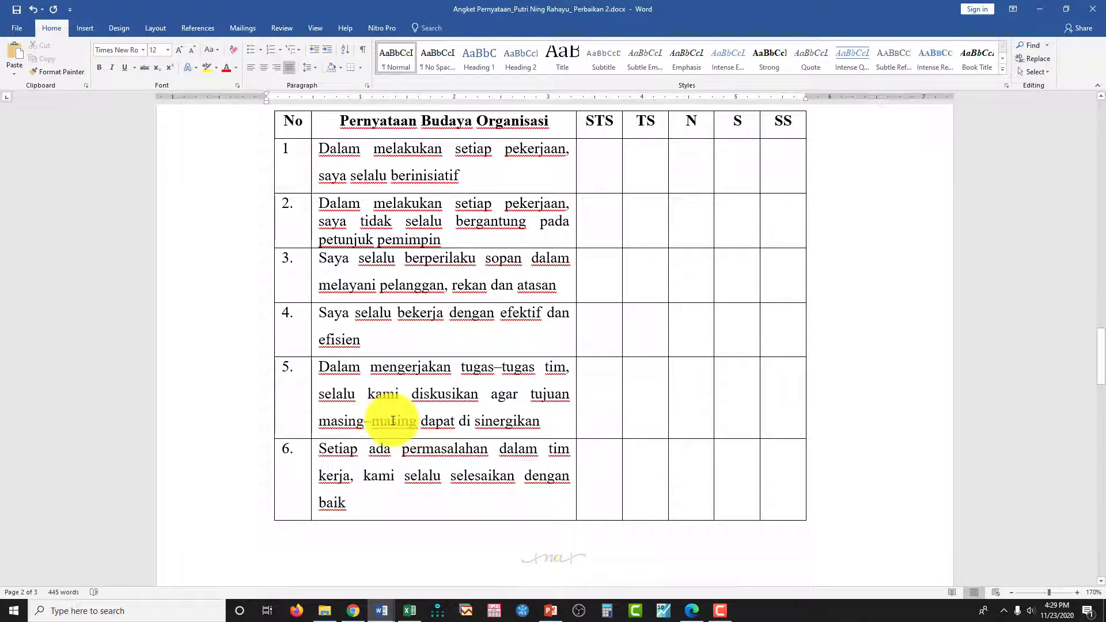
{"action": "scroll", "coordinate": [383, 418], "scroll_direction": "down", "scroll_amount": 3}
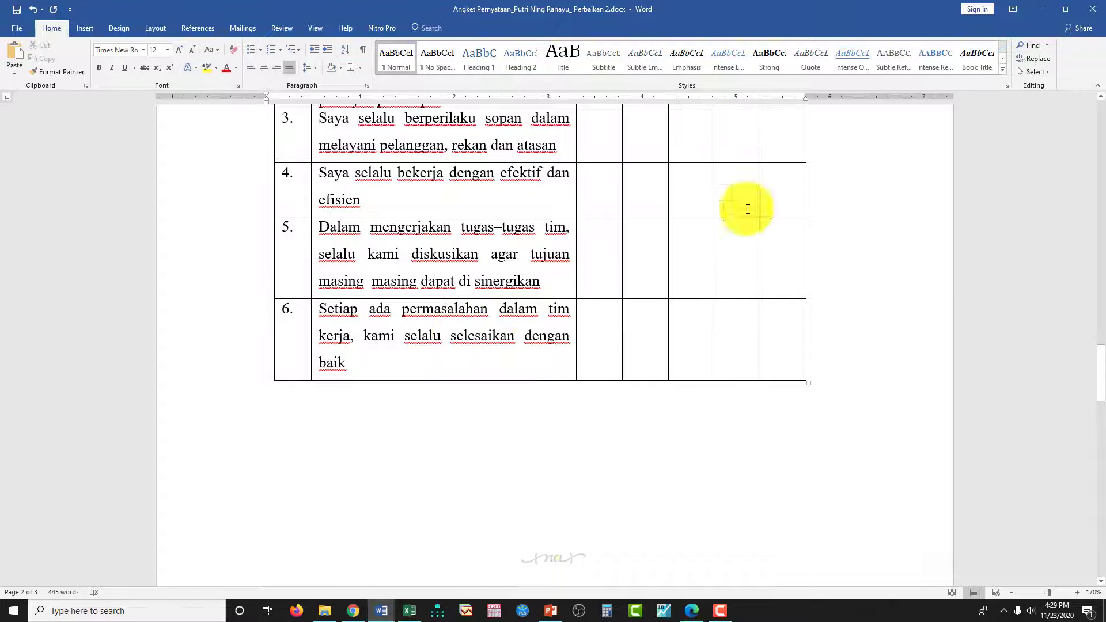
Move the page's right margin outward to about 6.1 inches on the ruler to widen the statement tables
{"action": "scroll", "coordinate": [743, 209], "scroll_direction": "up", "scroll_amount": 2}
{"action": "left_click_drag", "start_coordinate": [807, 96], "coordinate": [841, 94]}
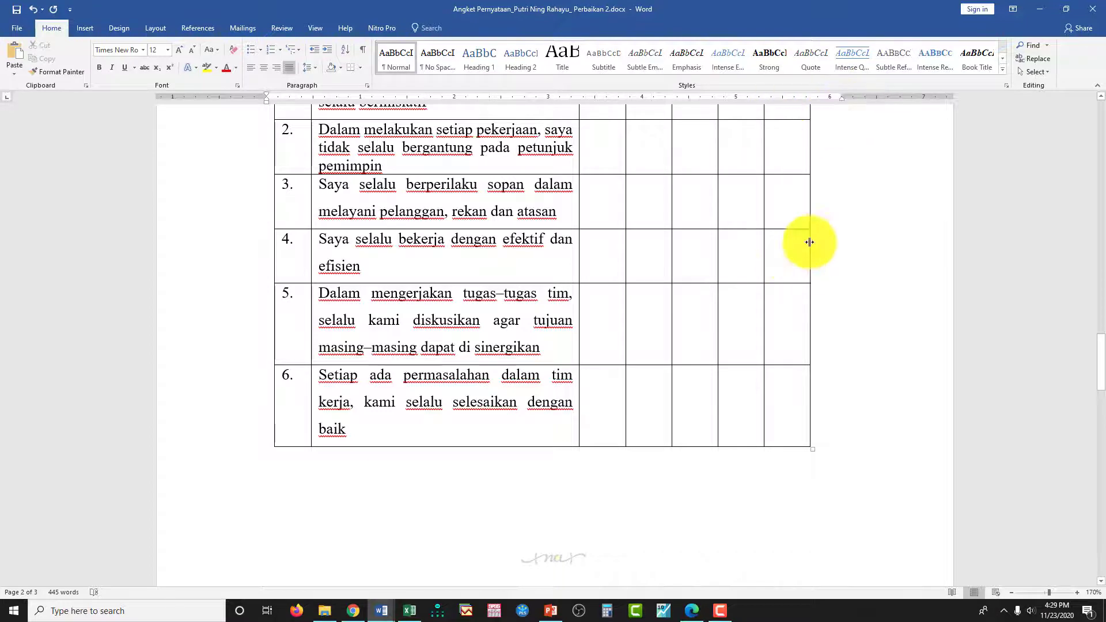
{"action": "scroll", "coordinate": [807, 239], "scroll_direction": "up", "scroll_amount": 3}
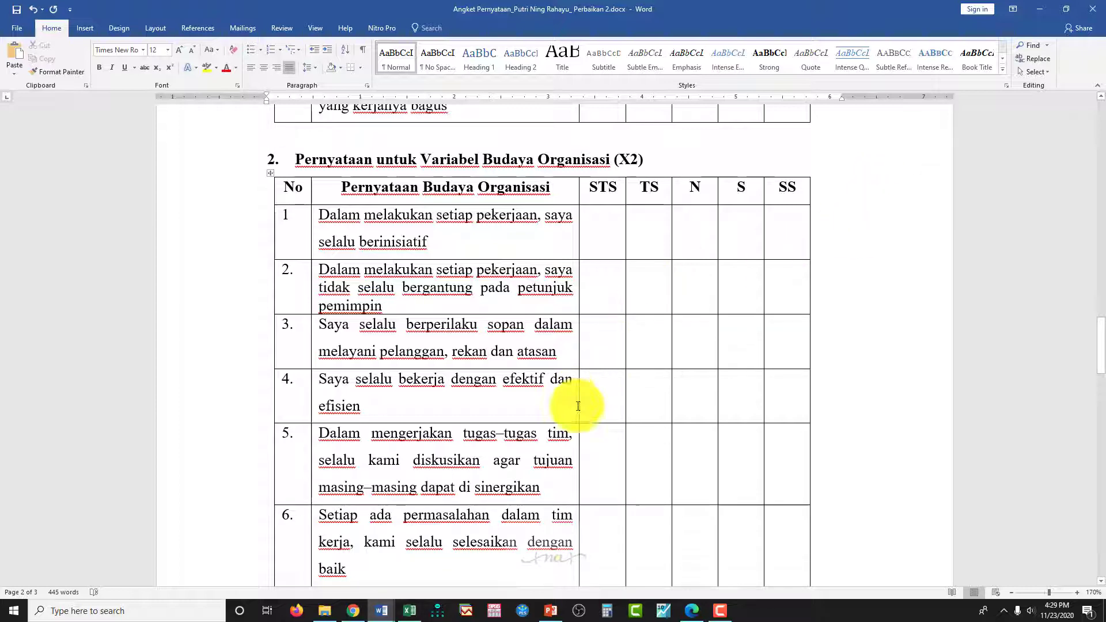
Check the blank space between the Budaya Organisasi table and the Kepuasan Kerja (Z) heading, continuing to the last page
{"action": "scroll", "coordinate": [577, 409], "scroll_direction": "down", "scroll_amount": 10}
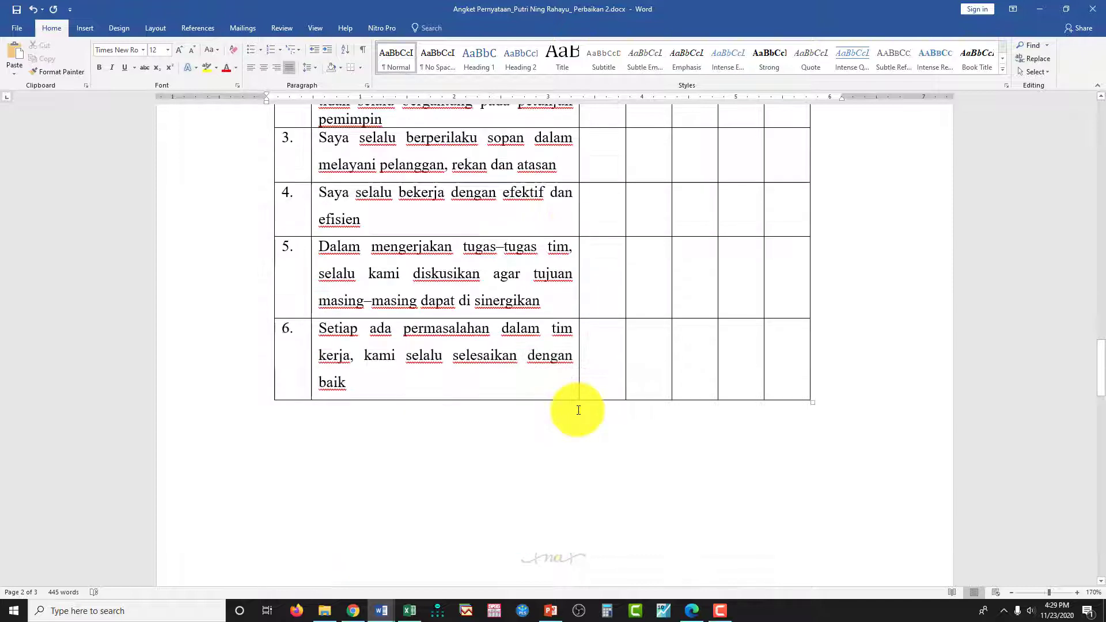
{"action": "scroll", "coordinate": [442, 325], "scroll_direction": "up", "scroll_amount": 3}
{"action": "left_click", "coordinate": [441, 325]}
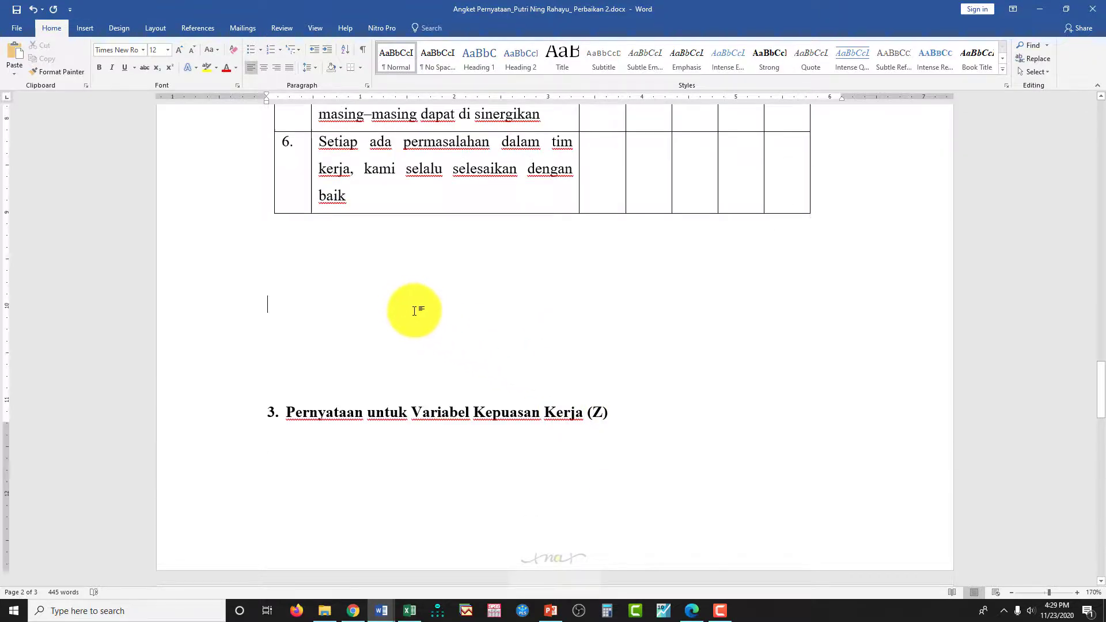
{"action": "scroll", "coordinate": [433, 325], "scroll_direction": "down", "scroll_amount": 15}
{"action": "scroll", "coordinate": [424, 325], "scroll_direction": "down", "scroll_amount": 10}
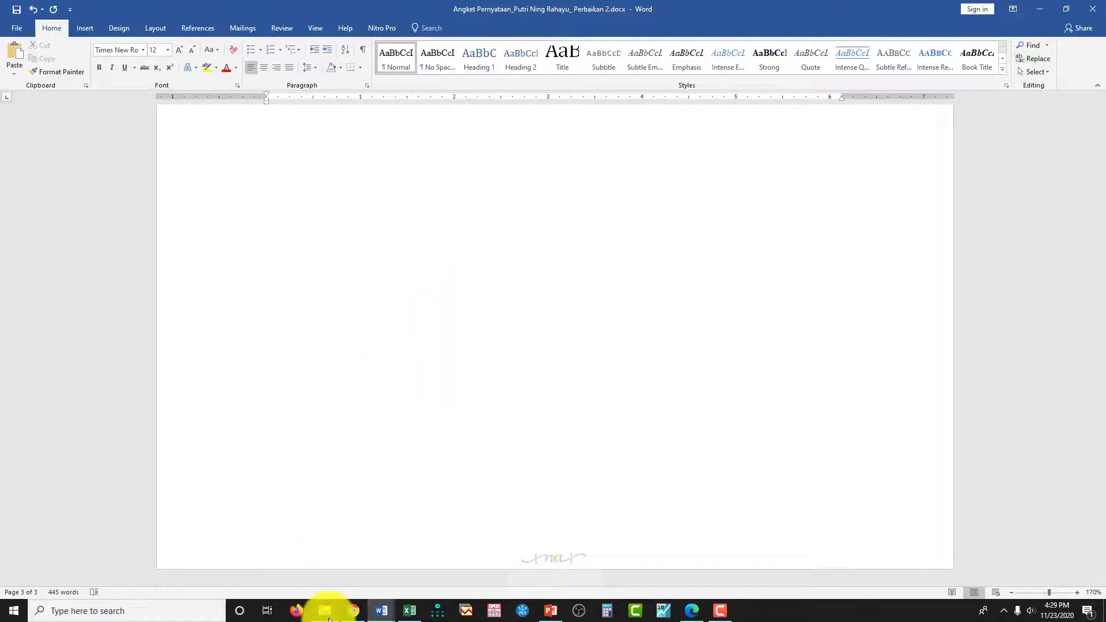
Switch to the "Perbaikan 3" version of the questionnaire and review its title, introductory letter and respondent data section
{"action": "mouse_move", "coordinate": [380, 616]}
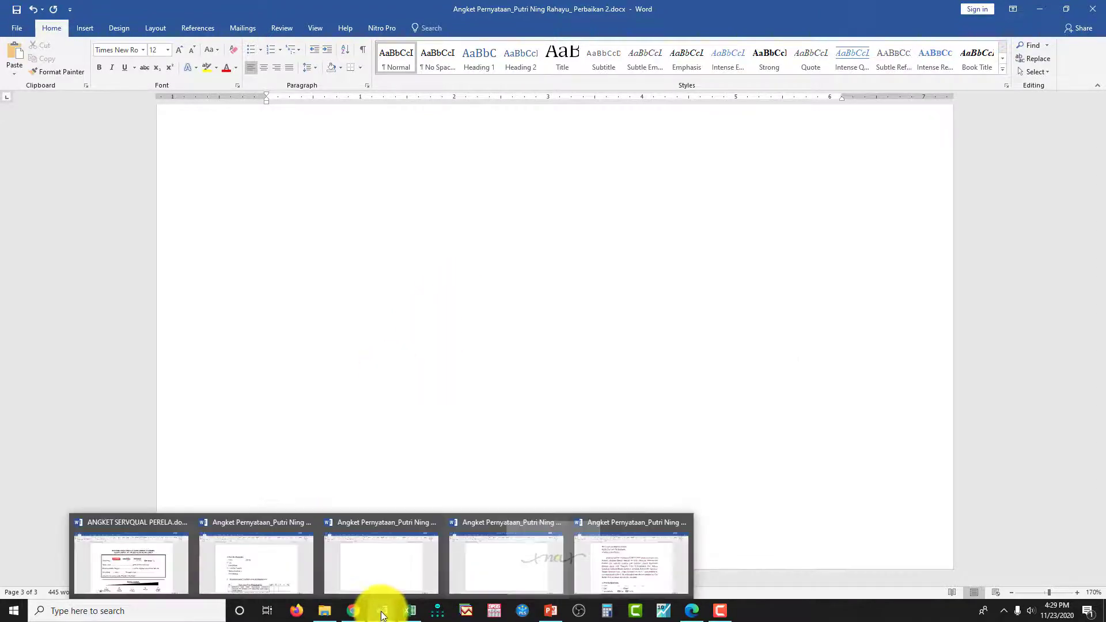
{"action": "left_click", "coordinate": [509, 561]}
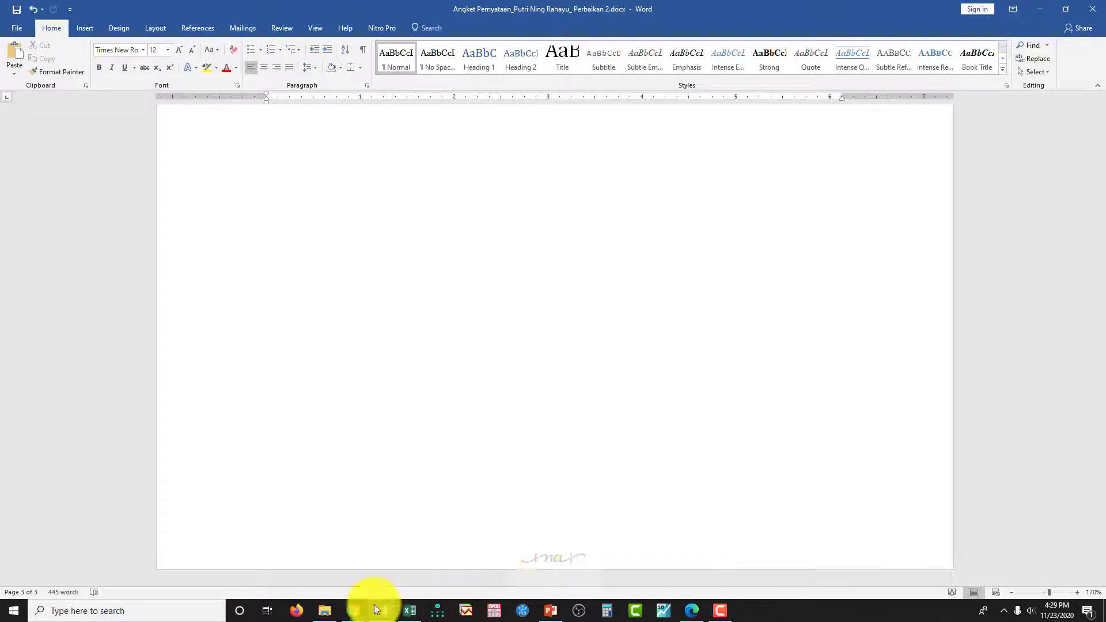
{"action": "mouse_move", "coordinate": [376, 612]}
{"action": "left_click", "coordinate": [620, 571]}
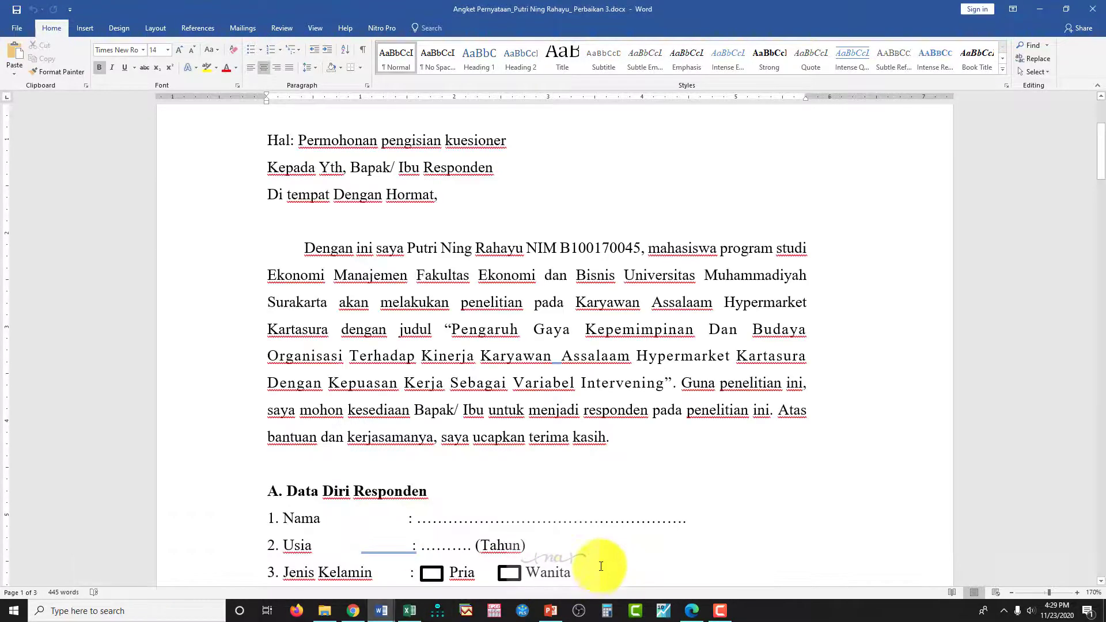
{"action": "scroll", "coordinate": [584, 491], "scroll_direction": "up", "scroll_amount": 2}
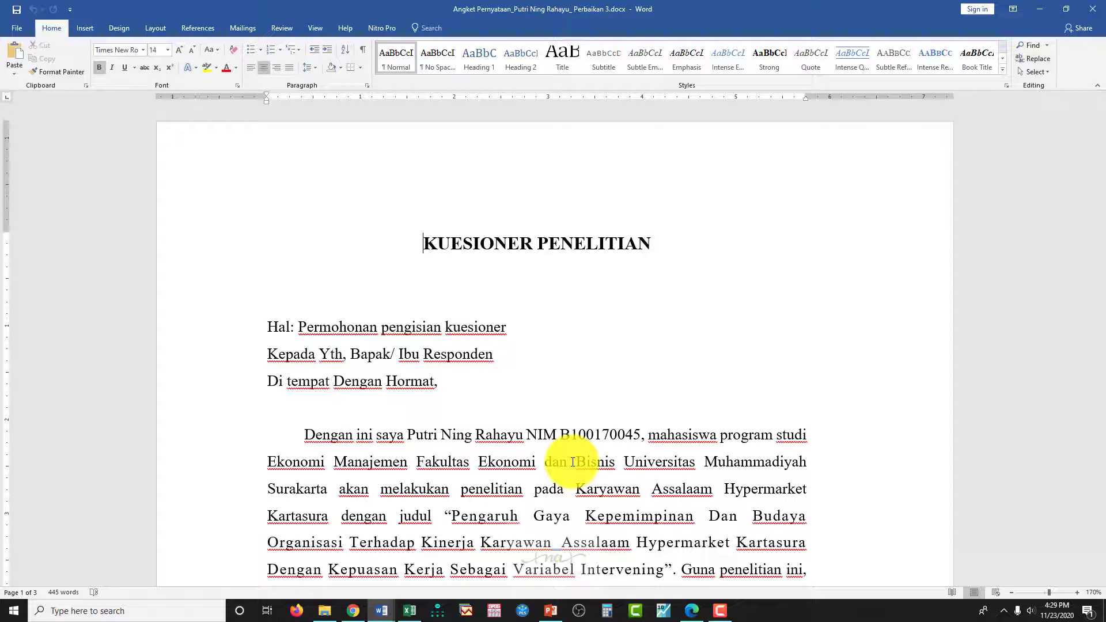
{"action": "scroll", "coordinate": [570, 490], "scroll_direction": "down", "scroll_amount": 2}
{"action": "scroll", "coordinate": [518, 300], "scroll_direction": "down", "scroll_amount": 3}
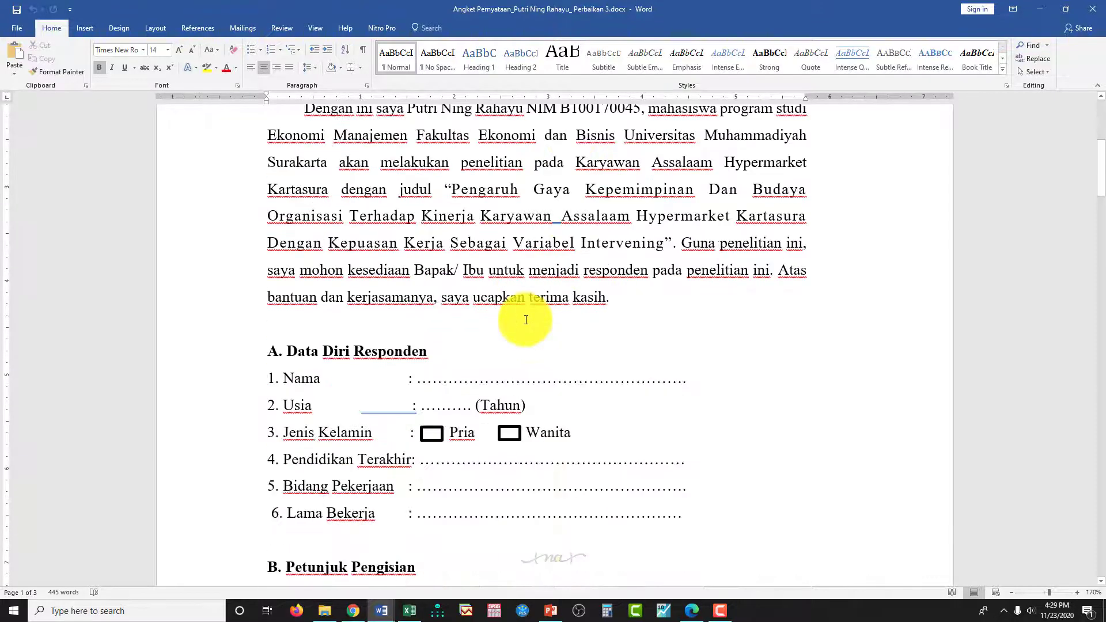
{"action": "scroll", "coordinate": [526, 320], "scroll_direction": "down", "scroll_amount": 2}
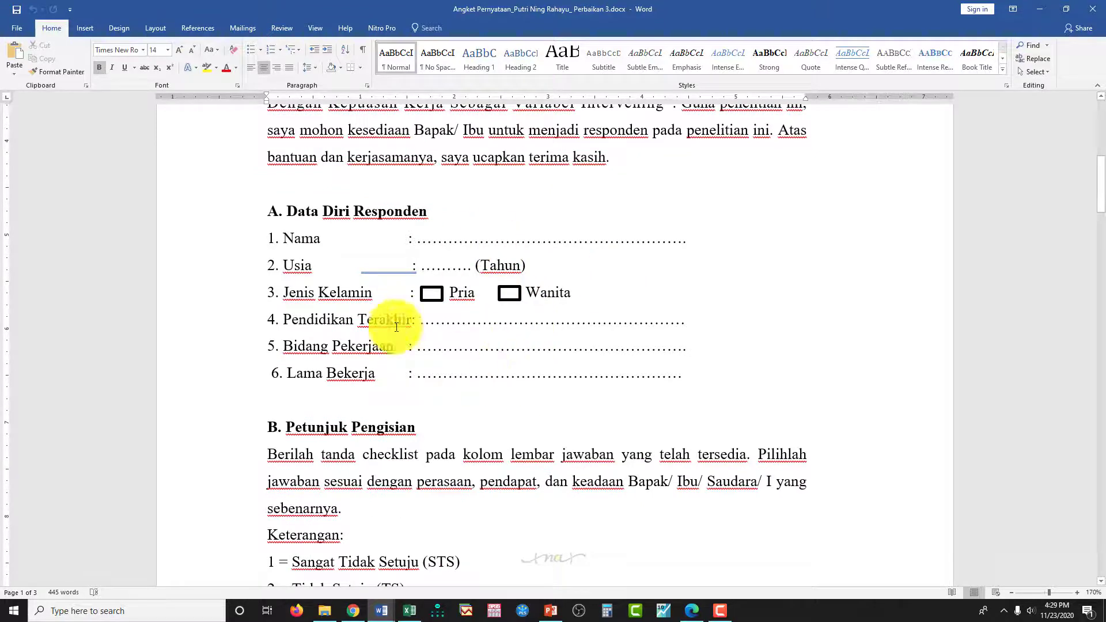
Delete the extra space in front of "6. Lama Bekerja" in the "Perbaikan 3" respondent data
{"action": "scroll", "coordinate": [444, 403], "scroll_direction": "down", "scroll_amount": 2}
{"action": "left_click", "coordinate": [269, 233]}
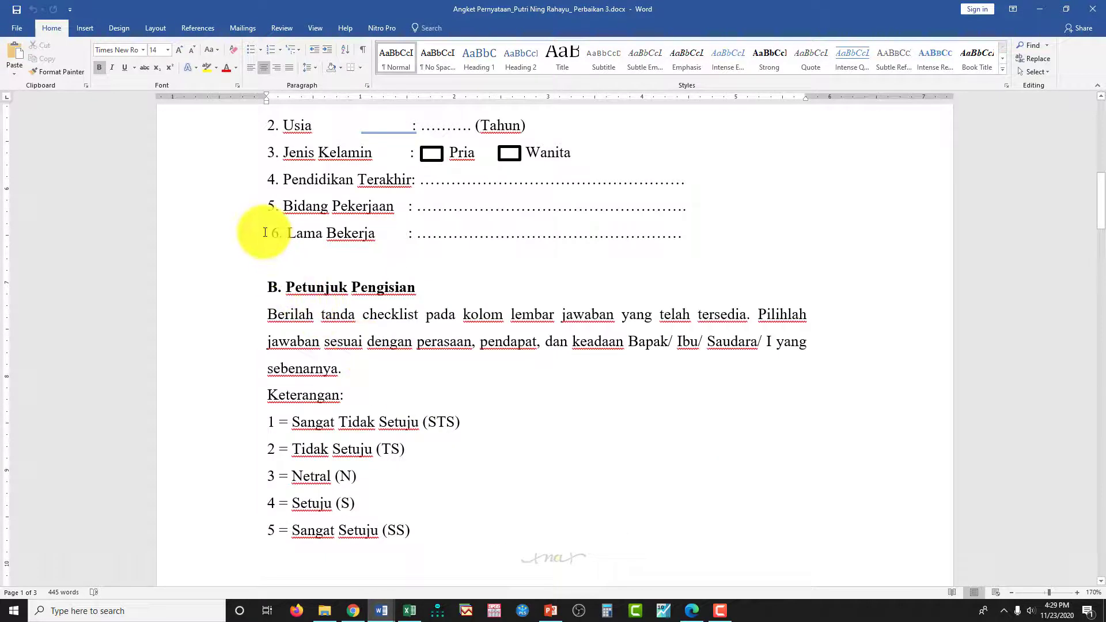
{"action": "key", "text": "Delete"}
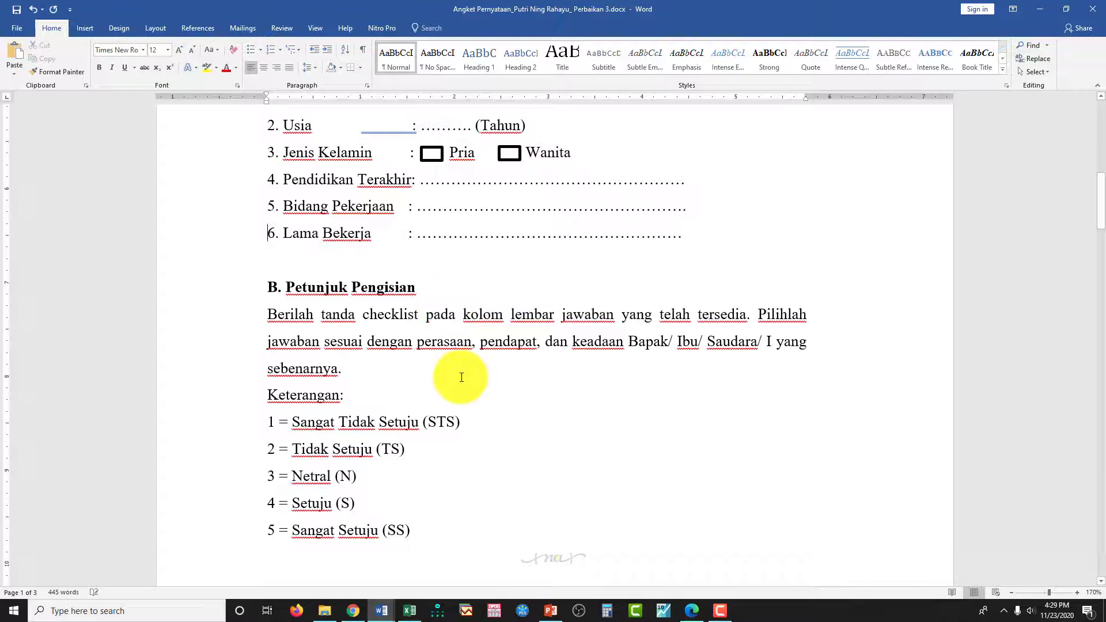
Review the column widths and statements of the X1, X2, Z and Y tables through to the document's end and back
{"action": "scroll", "coordinate": [458, 372], "scroll_direction": "down", "scroll_amount": 2}
{"action": "scroll", "coordinate": [461, 378], "scroll_direction": "down", "scroll_amount": 10}
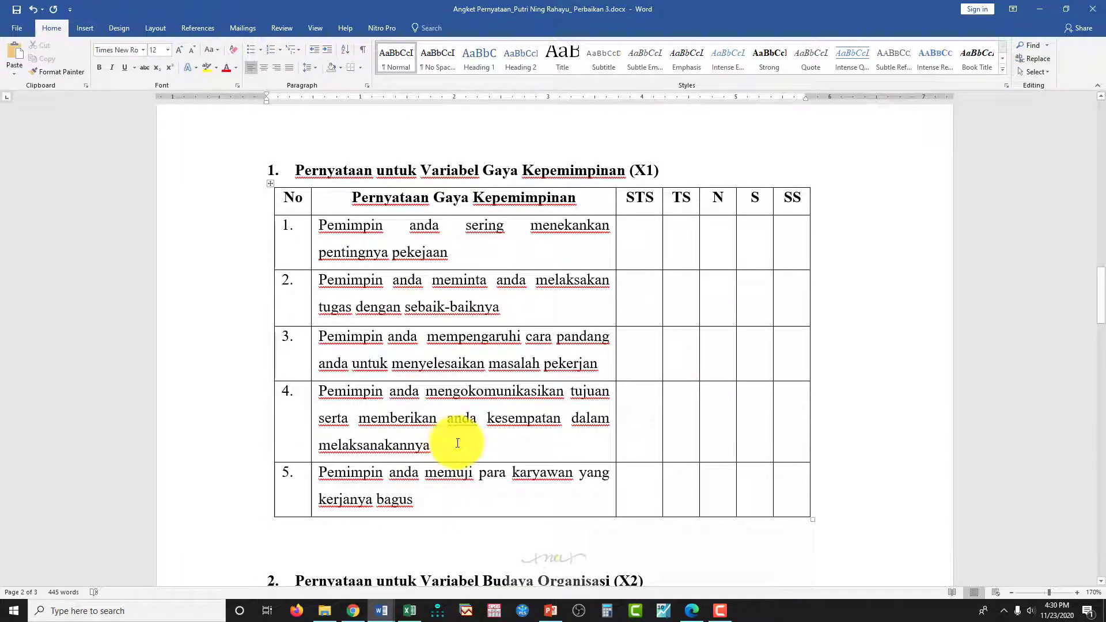
{"action": "scroll", "coordinate": [459, 443], "scroll_direction": "down", "scroll_amount": 2}
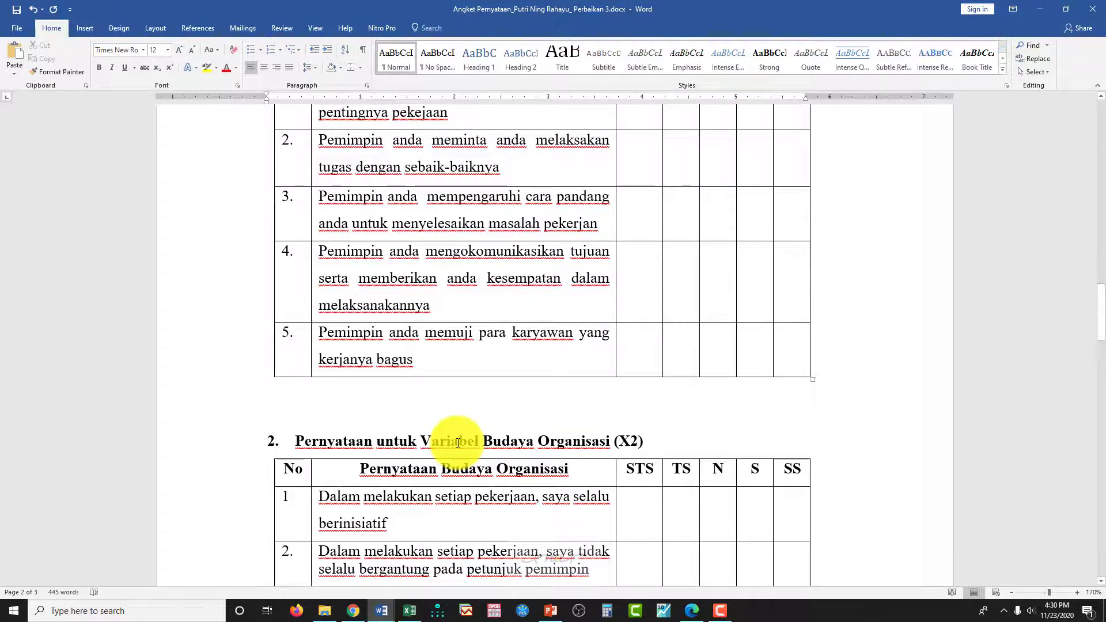
{"action": "scroll", "coordinate": [458, 442], "scroll_direction": "down", "scroll_amount": 5}
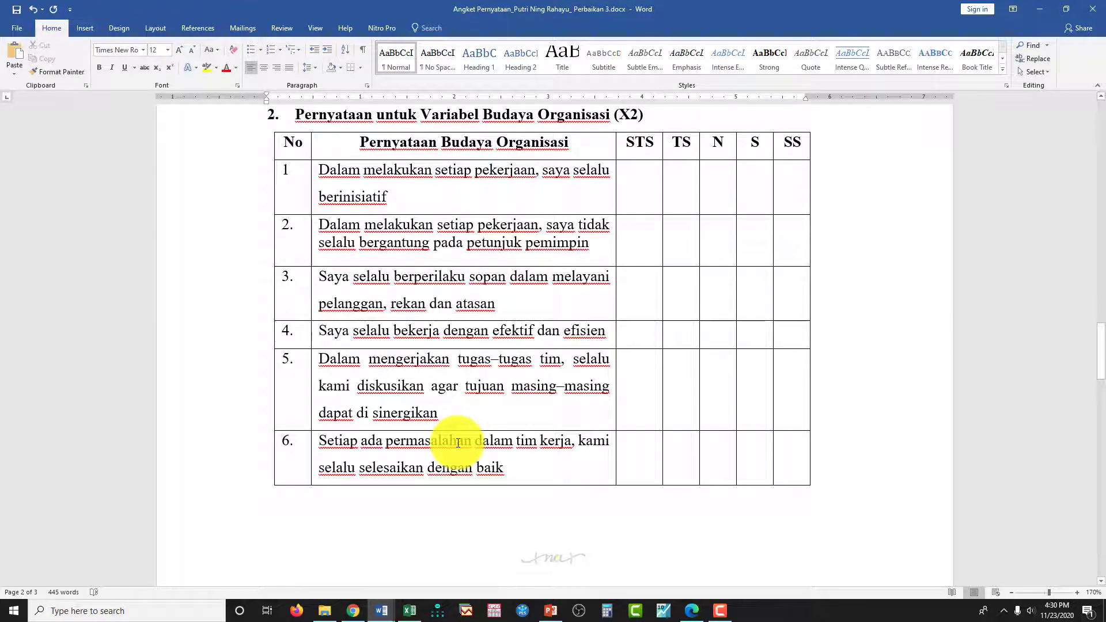
{"action": "scroll", "coordinate": [458, 442], "scroll_direction": "down", "scroll_amount": 3}
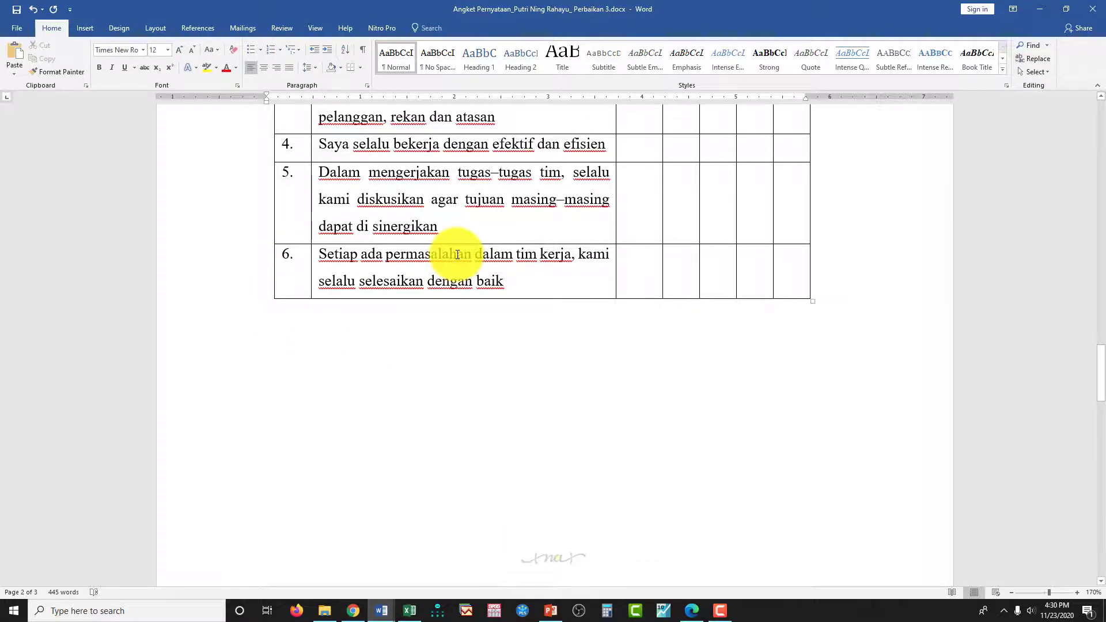
{"action": "scroll", "coordinate": [457, 254], "scroll_direction": "down", "scroll_amount": 15}
{"action": "scroll", "coordinate": [457, 254], "scroll_direction": "down", "scroll_amount": 8}
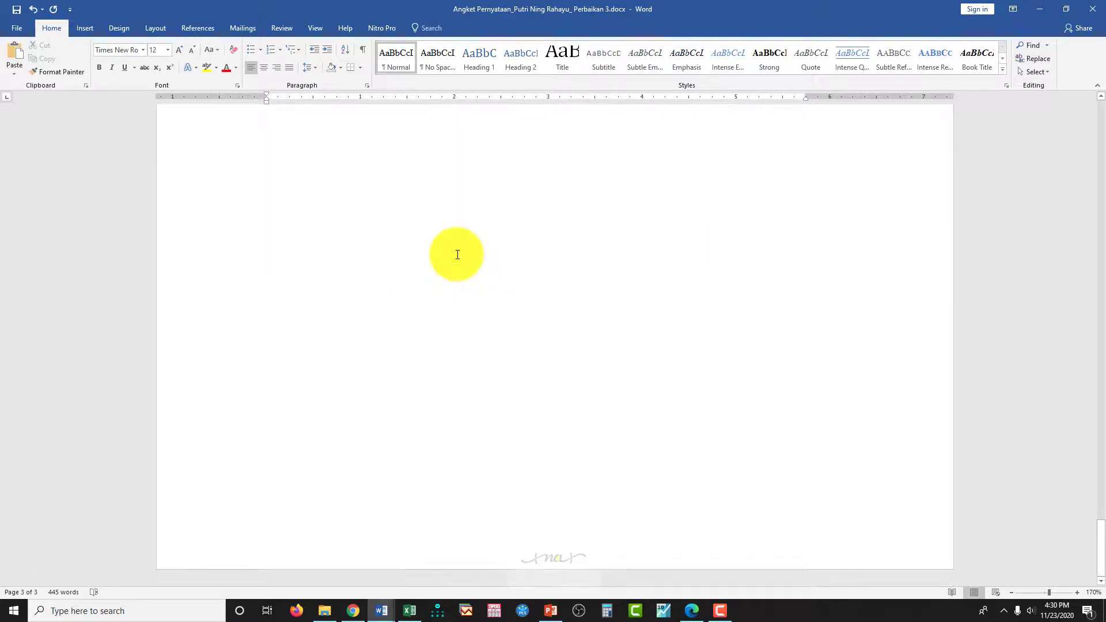
{"action": "scroll", "coordinate": [457, 254], "scroll_direction": "up", "scroll_amount": 8}
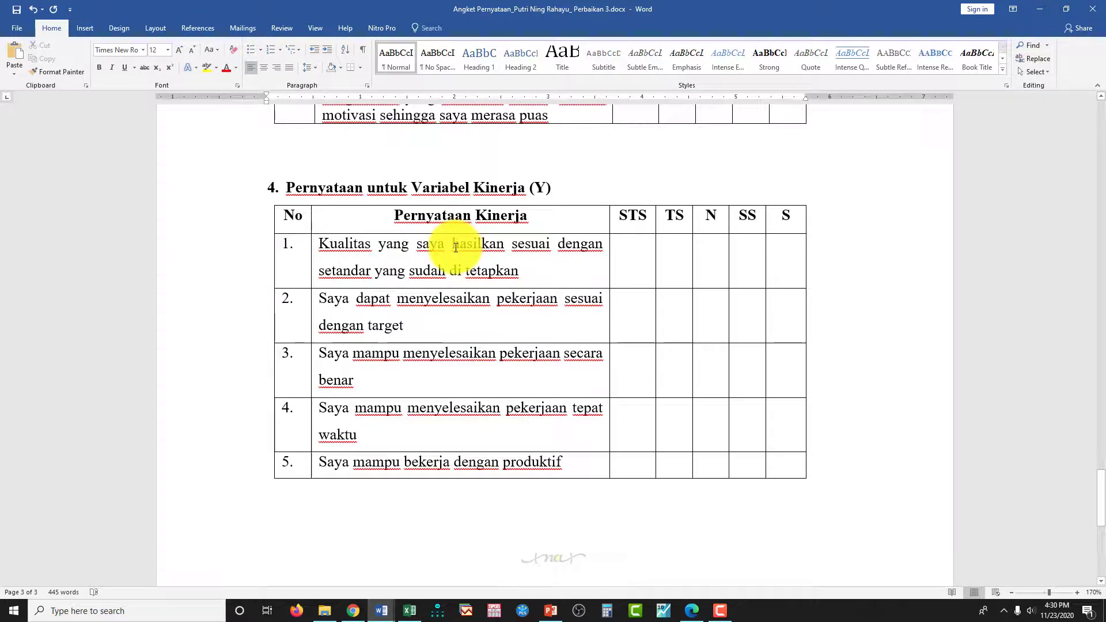
{"action": "scroll", "coordinate": [456, 248], "scroll_direction": "up", "scroll_amount": 20}
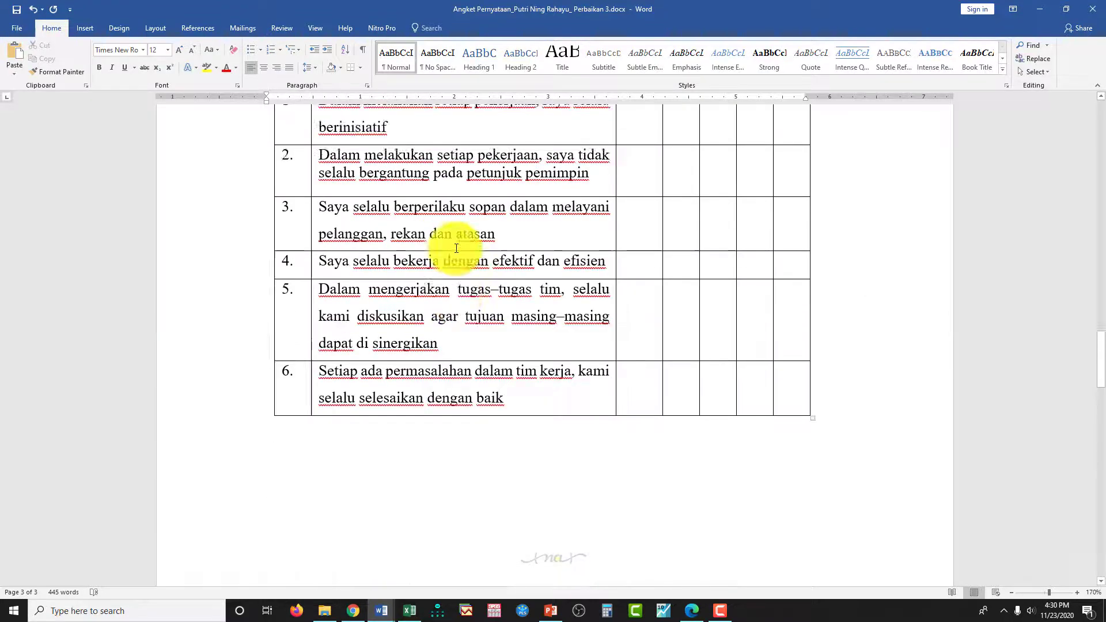
{"action": "scroll", "coordinate": [457, 245], "scroll_direction": "up", "scroll_amount": 20}
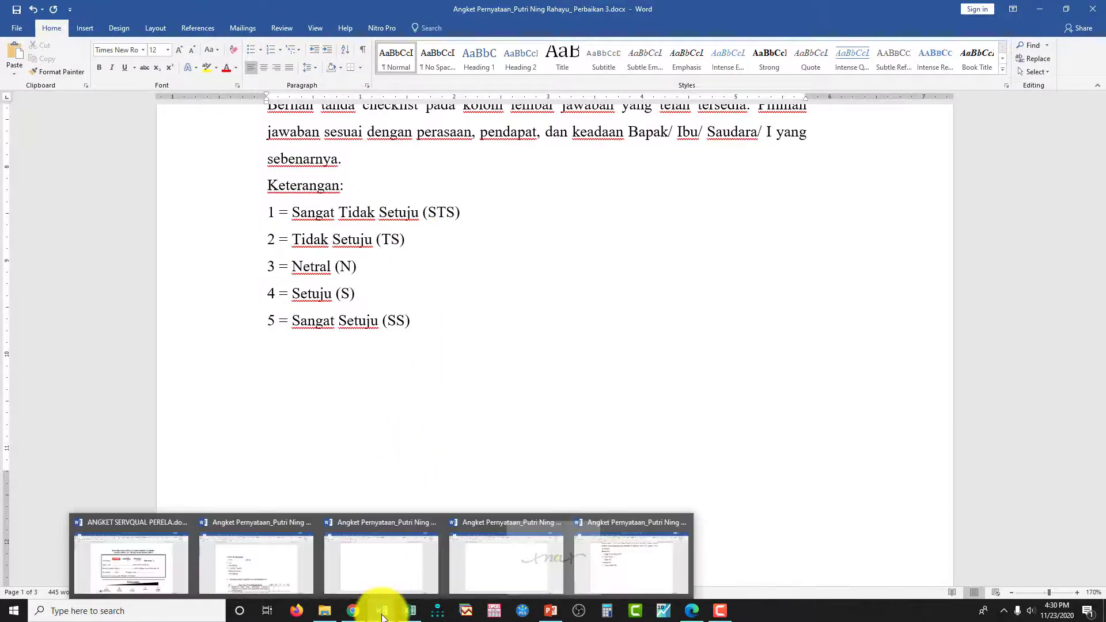
Switch to the ANGKET SERVQUAL document with the Telkomsel service quality questionnaire
{"action": "mouse_move", "coordinate": [376, 615]}
{"action": "left_click", "coordinate": [146, 576]}
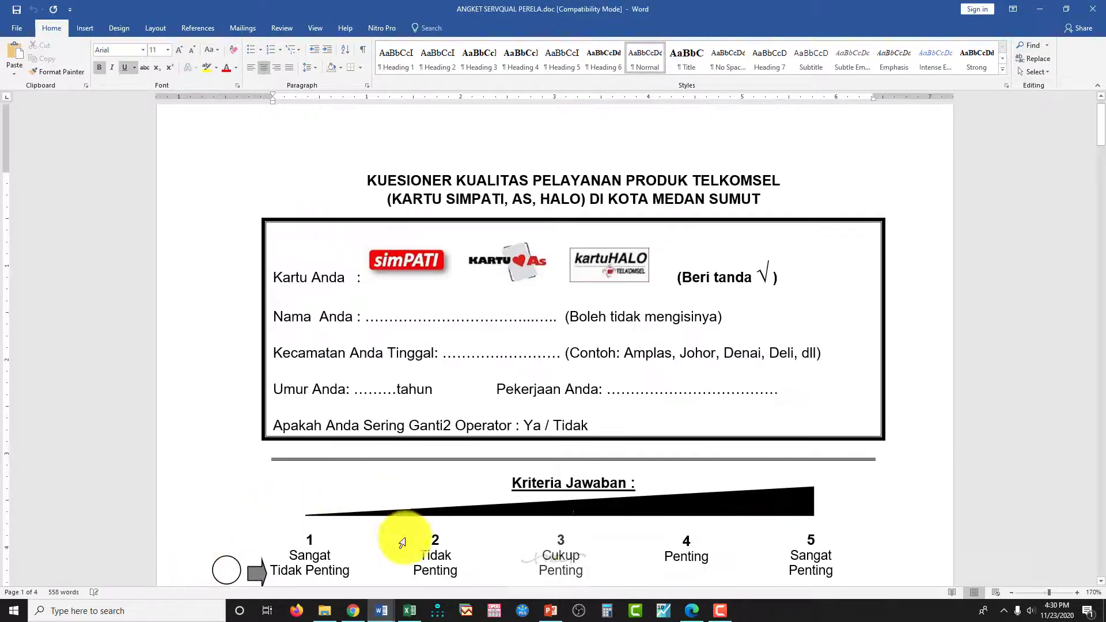